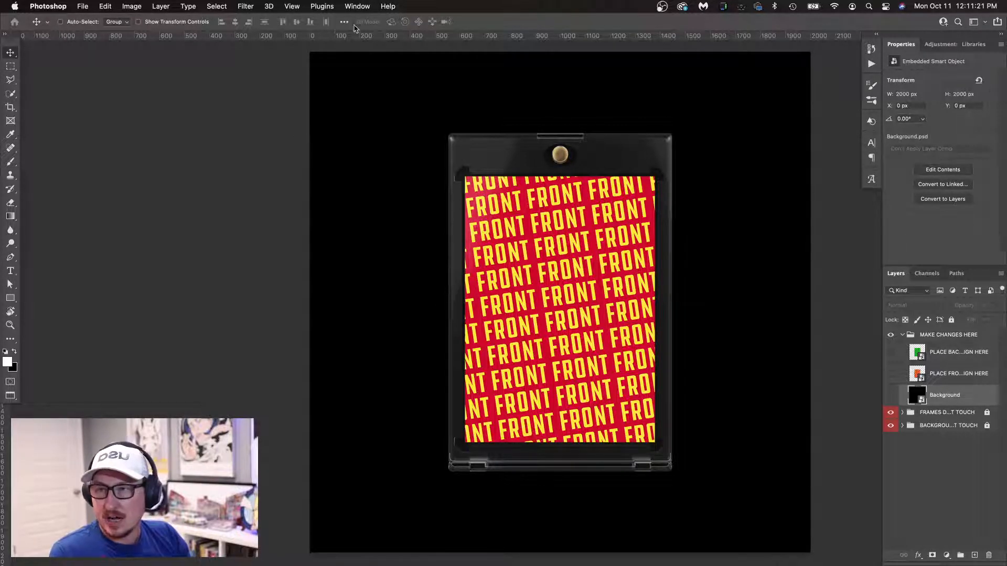
Show the Timeline, look through the mockup's animation frames from start to end, and close it again.
{"action": "left_click", "coordinate": [357, 5]}
{"action": "left_click", "coordinate": [375, 348]}
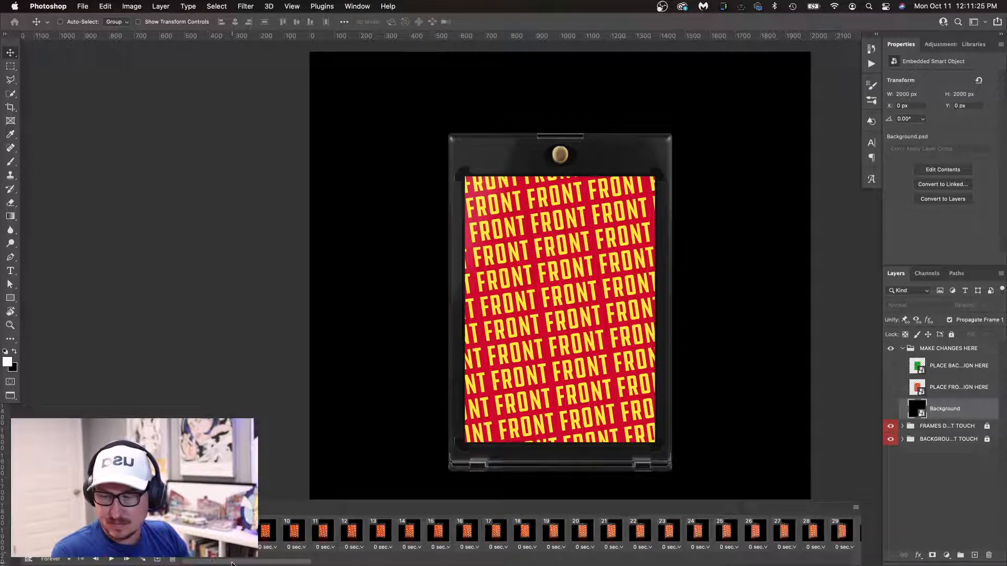
{"action": "left_click_drag", "start_coordinate": [232, 563], "coordinate": [858, 562]}
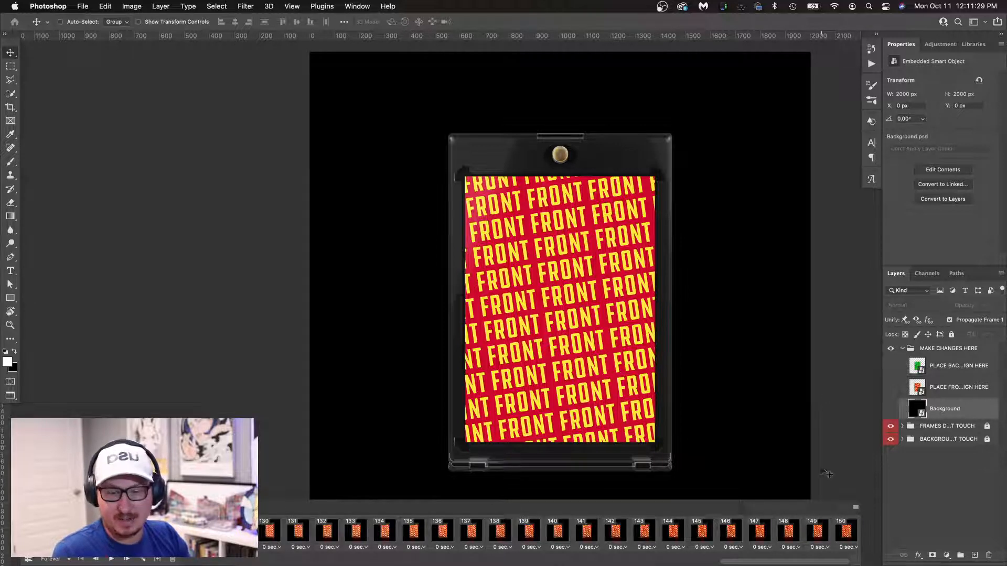
{"action": "left_click_drag", "start_coordinate": [802, 563], "coordinate": [265, 562]}
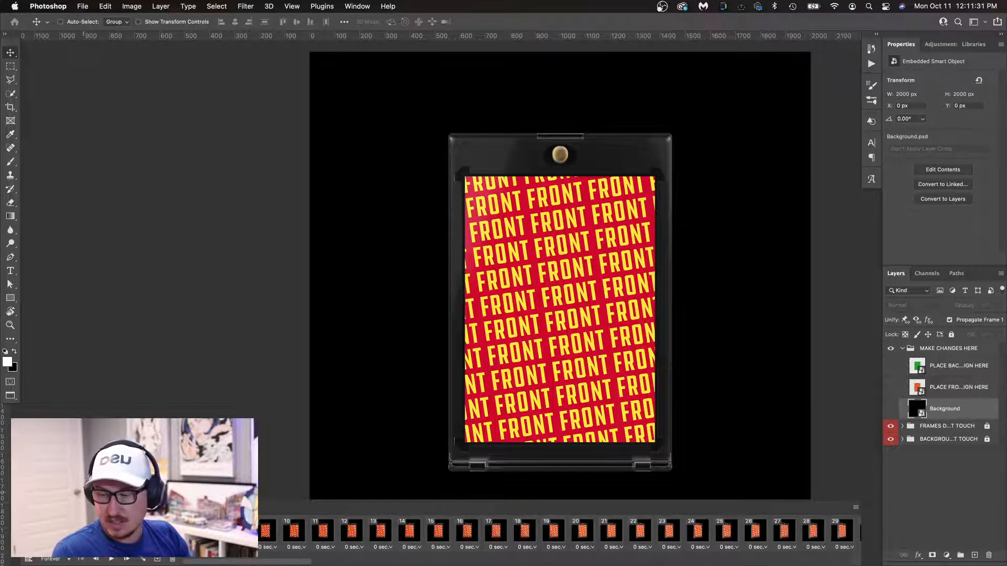
{"action": "left_click", "coordinate": [856, 508]}
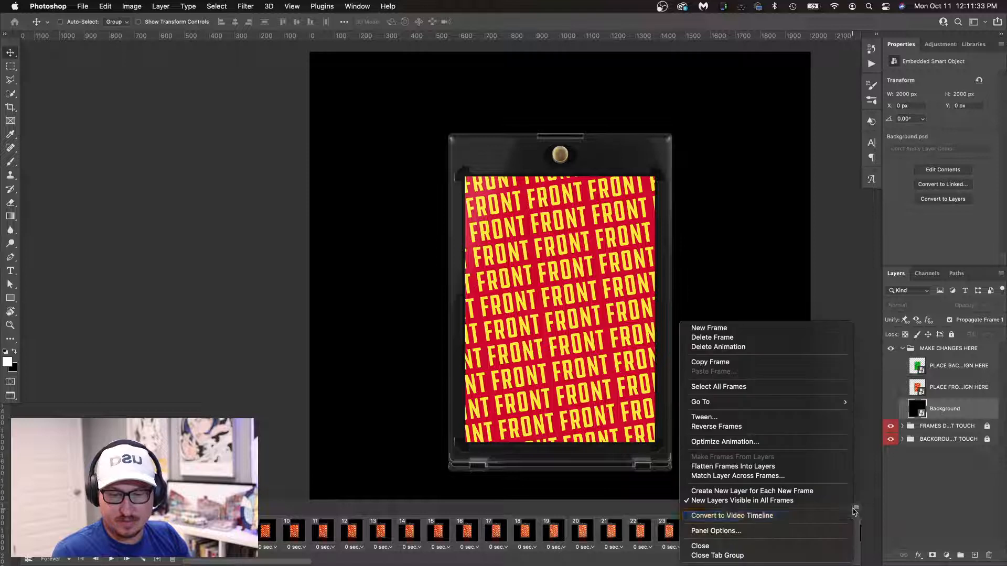
{"action": "left_click", "coordinate": [803, 556]}
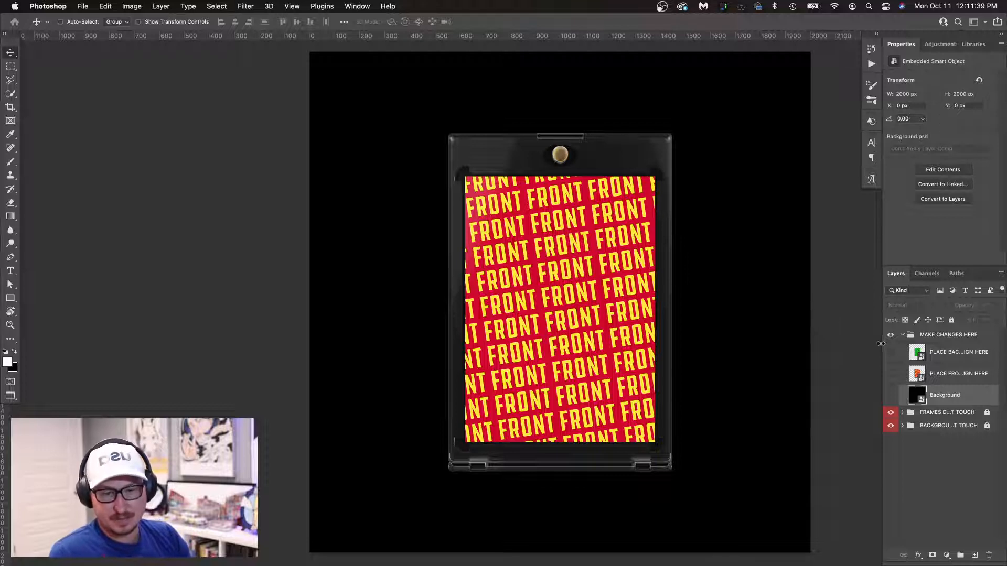
Widen the layer list enough to show the full names of the design layers.
{"action": "left_click_drag", "start_coordinate": [883, 345], "coordinate": [815, 346]}
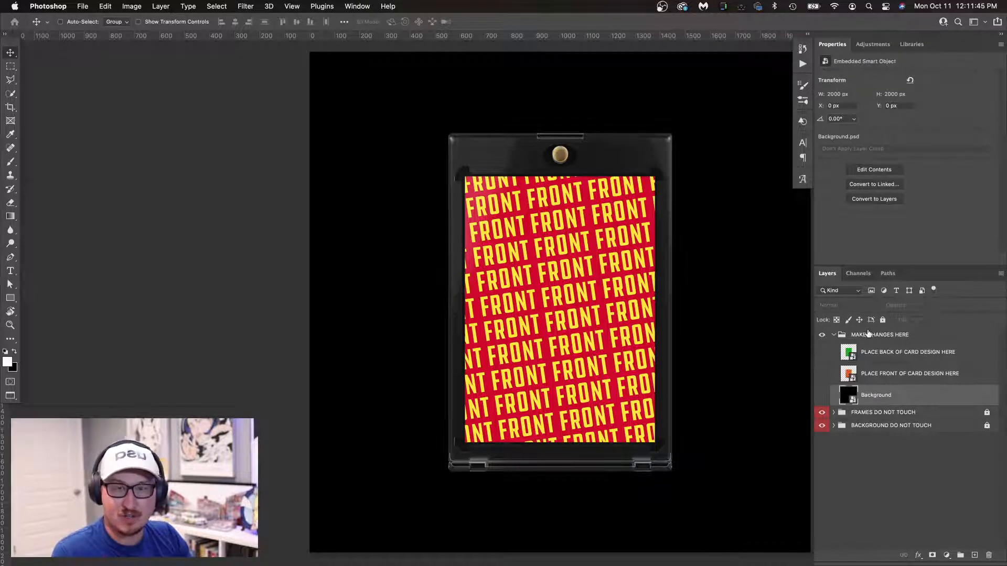
{"action": "left_click_drag", "start_coordinate": [813, 262], "coordinate": [846, 262]}
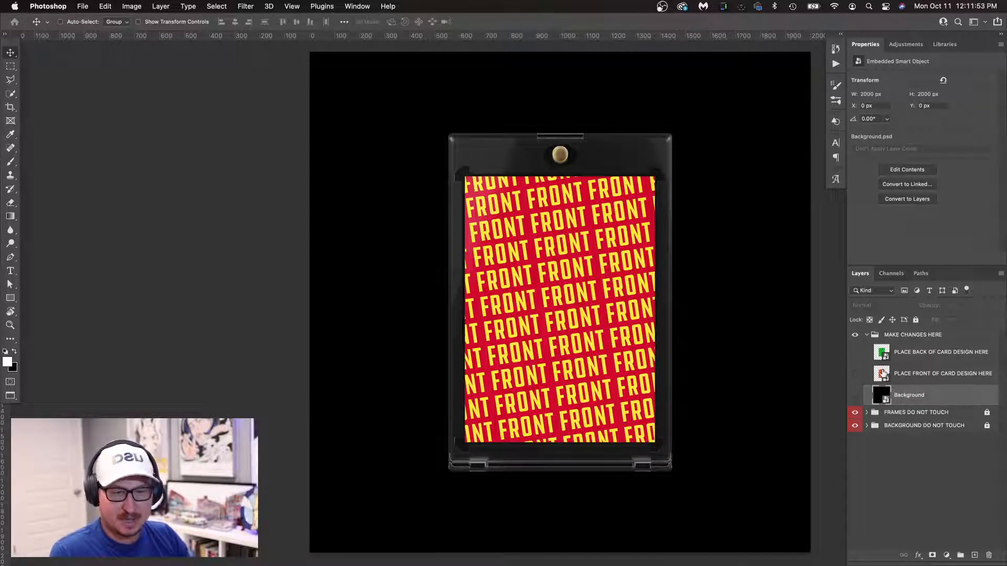
Open the contents of the PLACE FRONT OF CARD DESIGN HERE smart object and check its image size.
{"action": "double_click", "coordinate": [883, 374]}
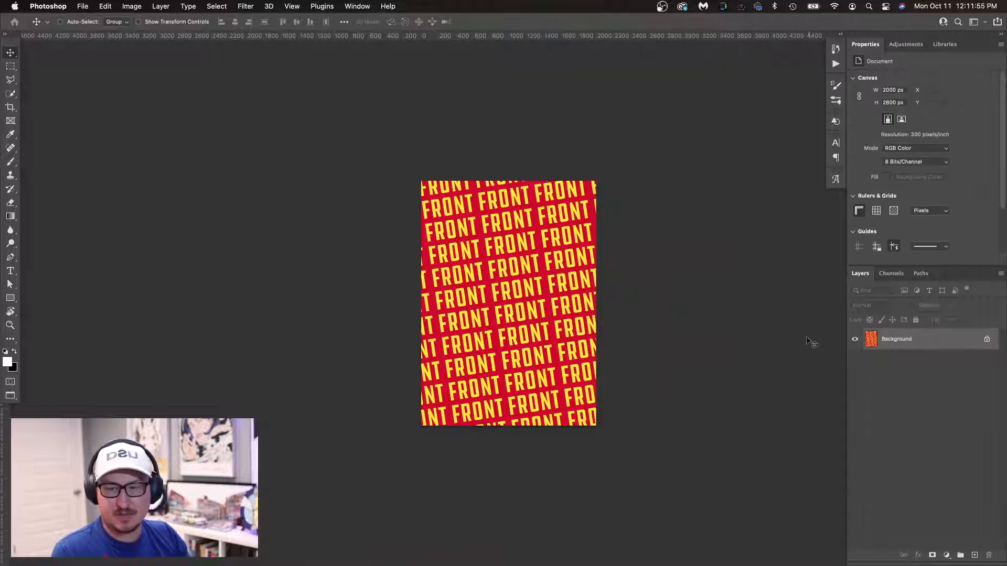
{"action": "key", "text": "space"}
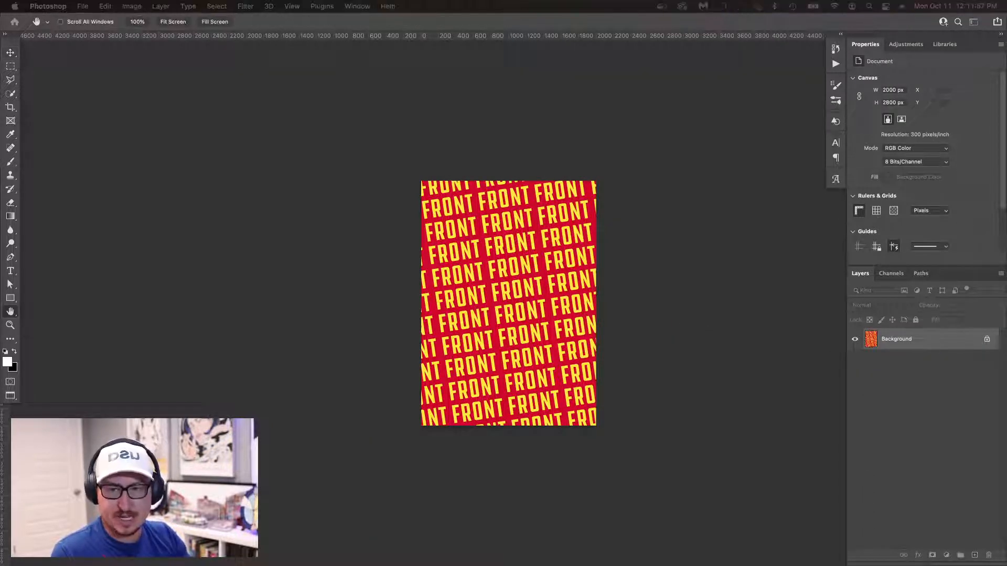
{"action": "key", "text": "super+alt+i"}
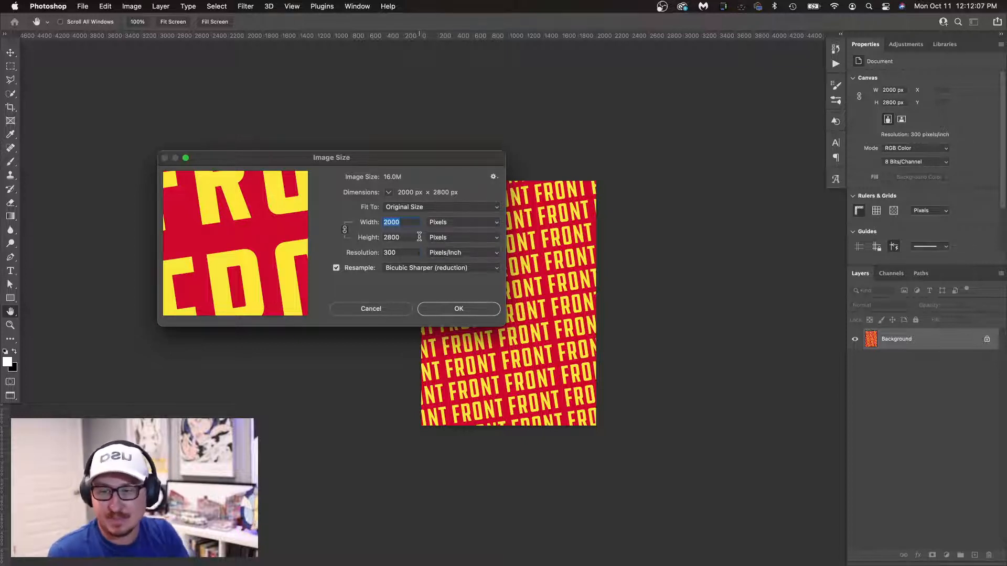
{"action": "left_click", "coordinate": [386, 310]}
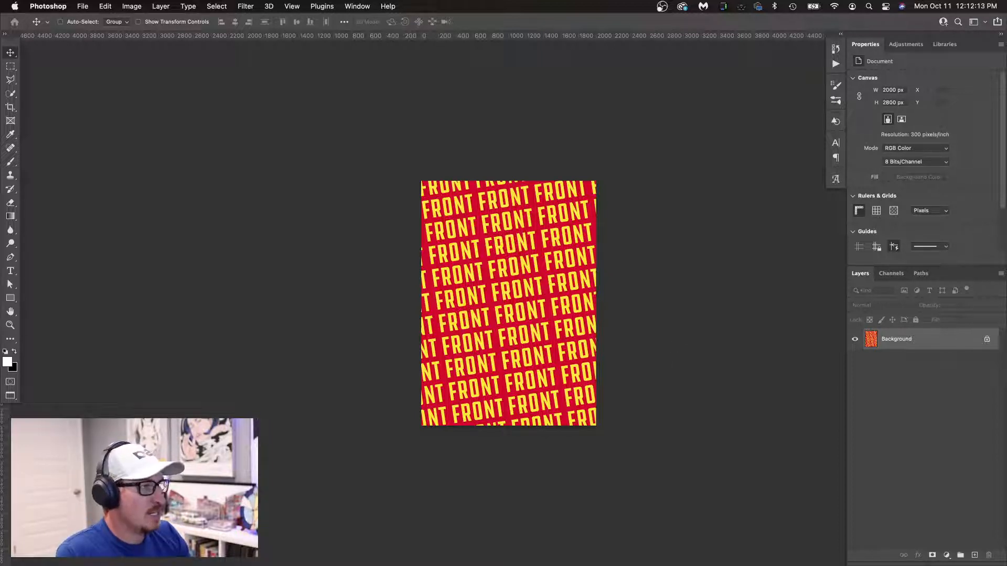
Place AdamsDesign.jpg over the whole front card canvas, save the smart object and close it.
{"action": "key", "text": "Tab"}
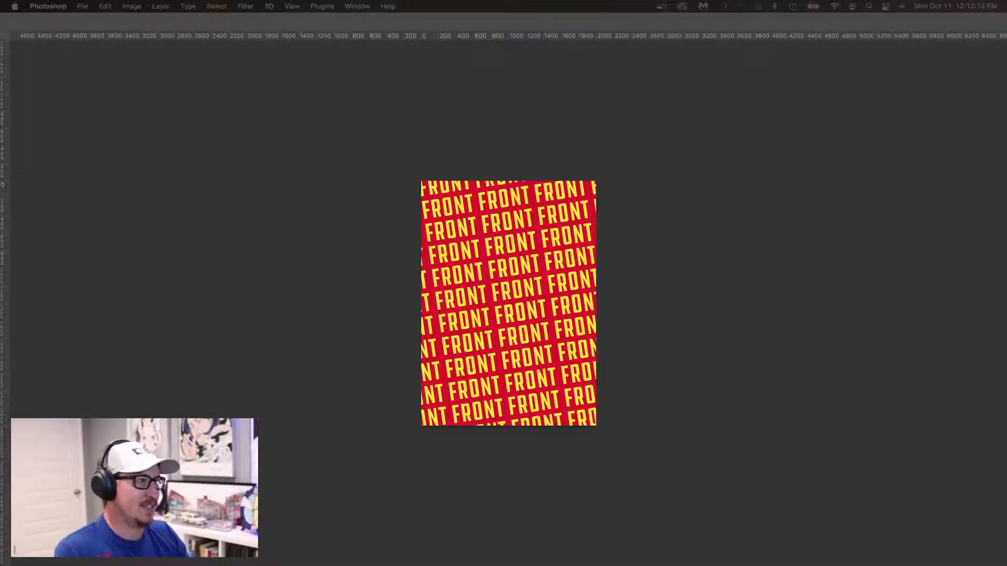
{"action": "left_click_drag", "start_coordinate": [382, 319], "coordinate": [418, 296]}
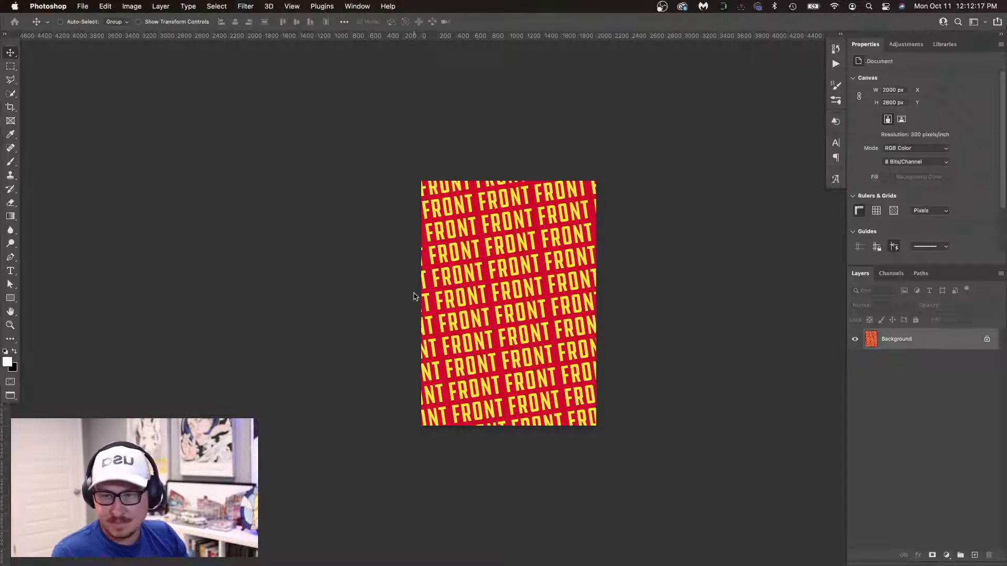
{"action": "key", "text": "Return"}
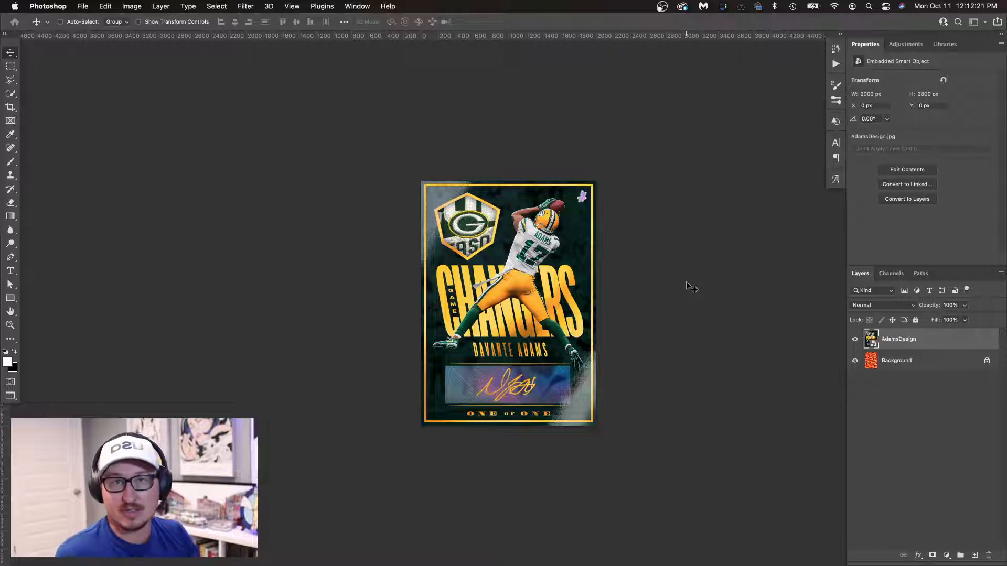
{"action": "key", "text": "super"}
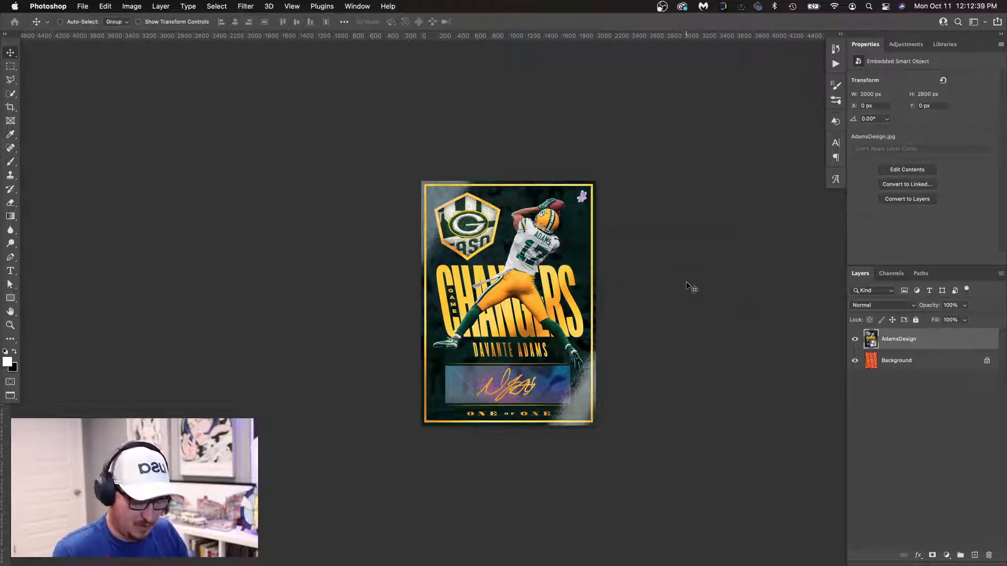
{"action": "key", "text": "super"}
{"action": "key", "text": "super+w"}
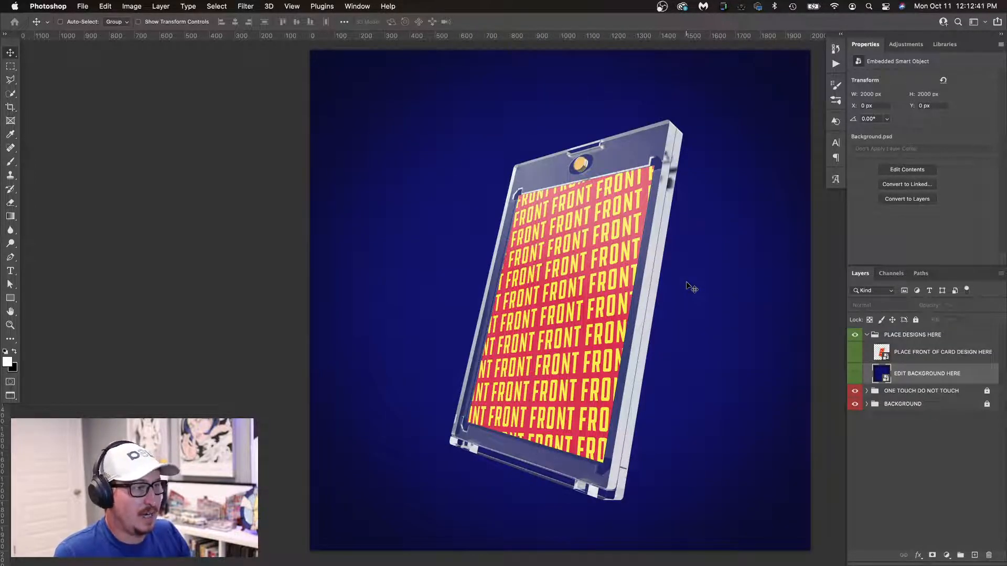
Switch back to the straight-on card case mockup document with the black background.
{"action": "key", "text": "ctrl+Tab"}
{"action": "key", "text": "ctrl+Tab"}
{"action": "key", "text": "ctrl+Tab"}
{"action": "key", "text": "ctrl+Tab"}
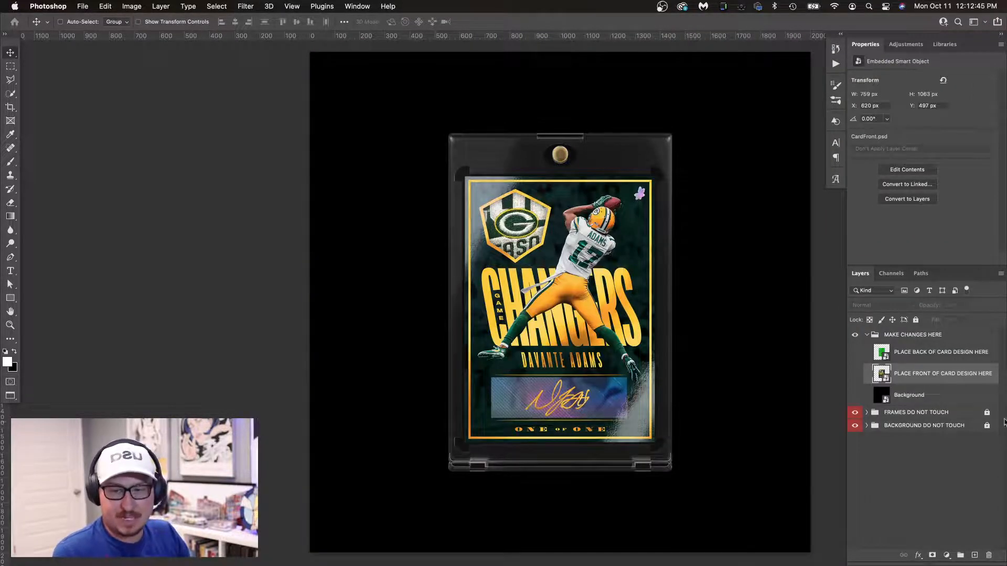
Place UrlacherGraphic.jpg in the back card design smart object, rotated -90° and scaled to about 2007 × 2808 px, and save it.
{"action": "double_click", "coordinate": [880, 350]}
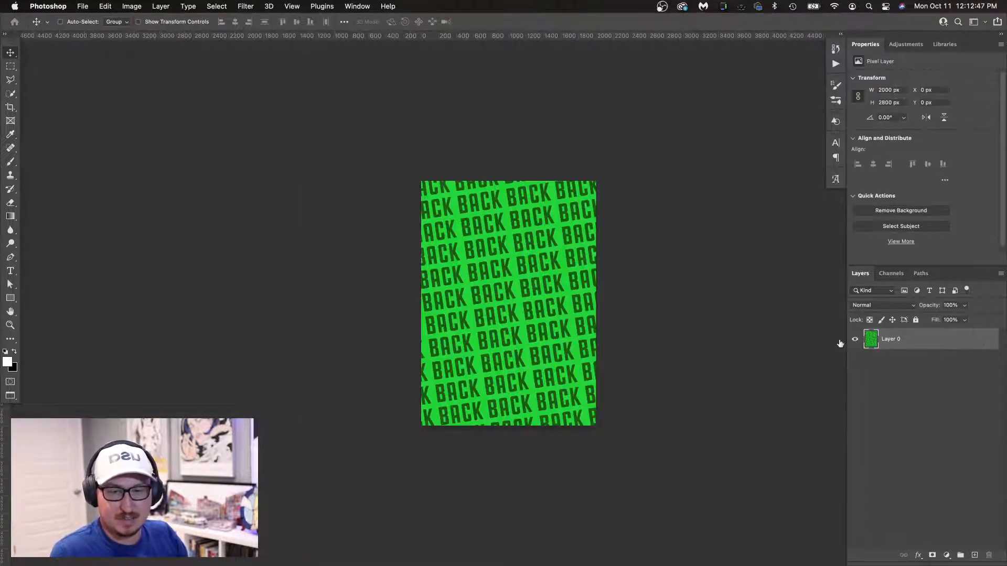
{"action": "left_click_drag", "start_coordinate": [1006, 278], "coordinate": [439, 182]}
{"action": "left_click_drag", "start_coordinate": [447, 216], "coordinate": [416, 179]}
{"action": "key", "text": "Return"}
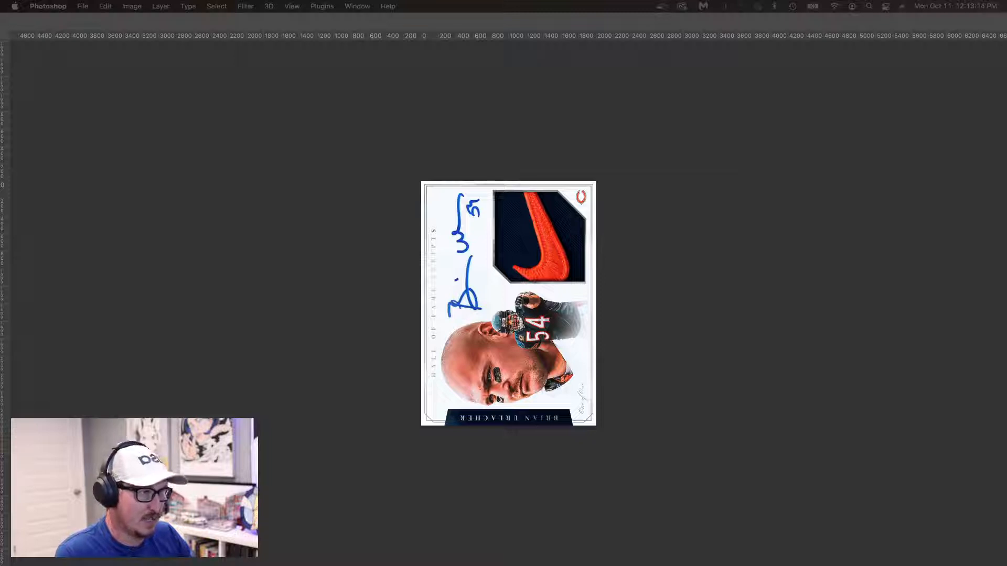
{"action": "key", "text": "Tab"}
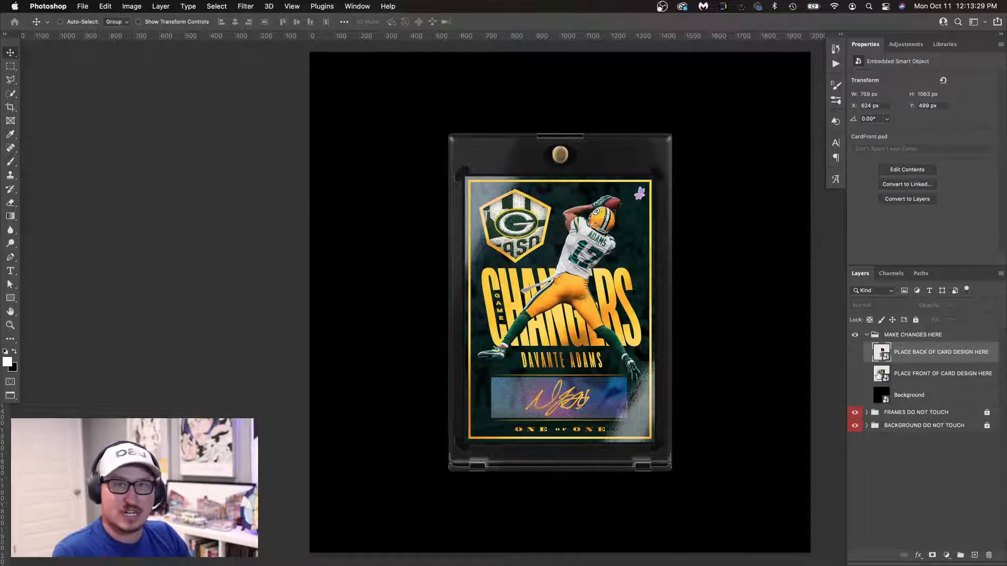
Open the Background smart object and fill its black layer with dark green 1f5d09.
{"action": "double_click", "coordinate": [881, 397]}
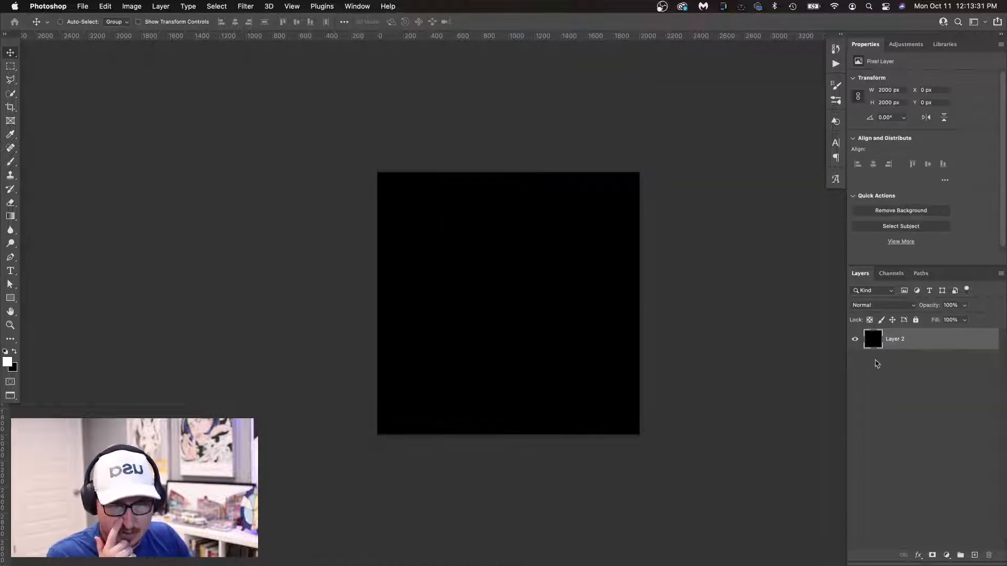
{"action": "key", "text": "Tab"}
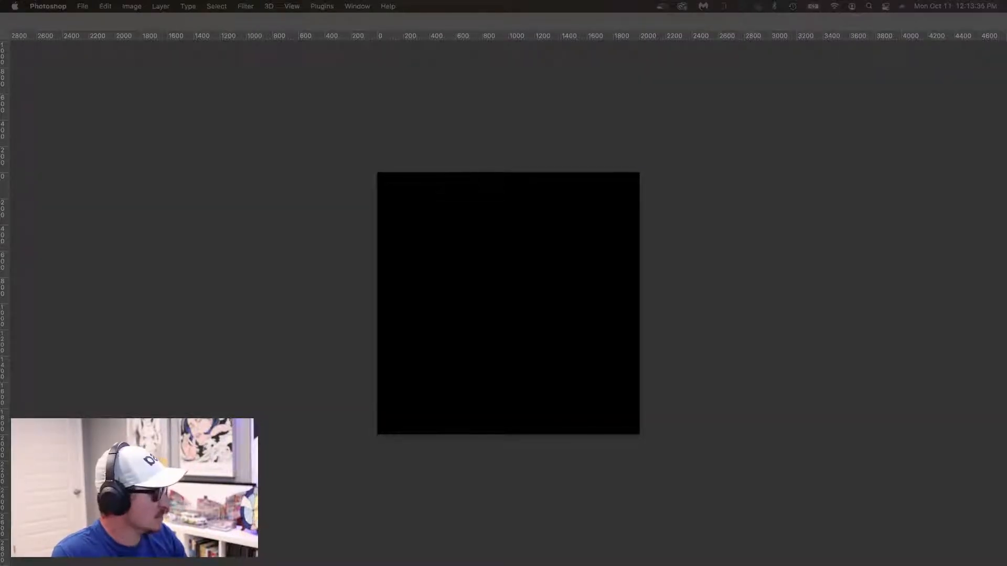
{"action": "key", "text": "Tab"}
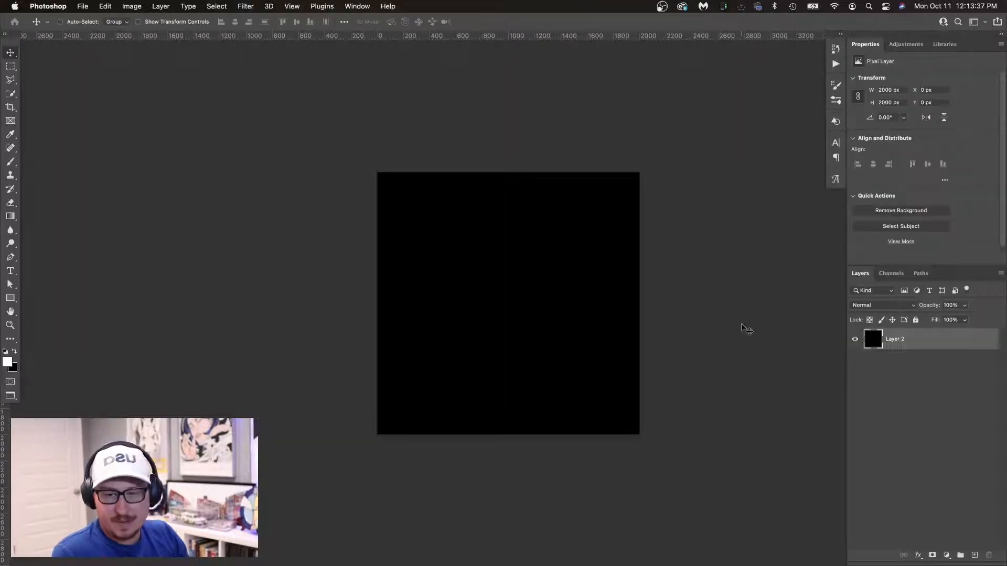
{"action": "left_click", "coordinate": [8, 361]}
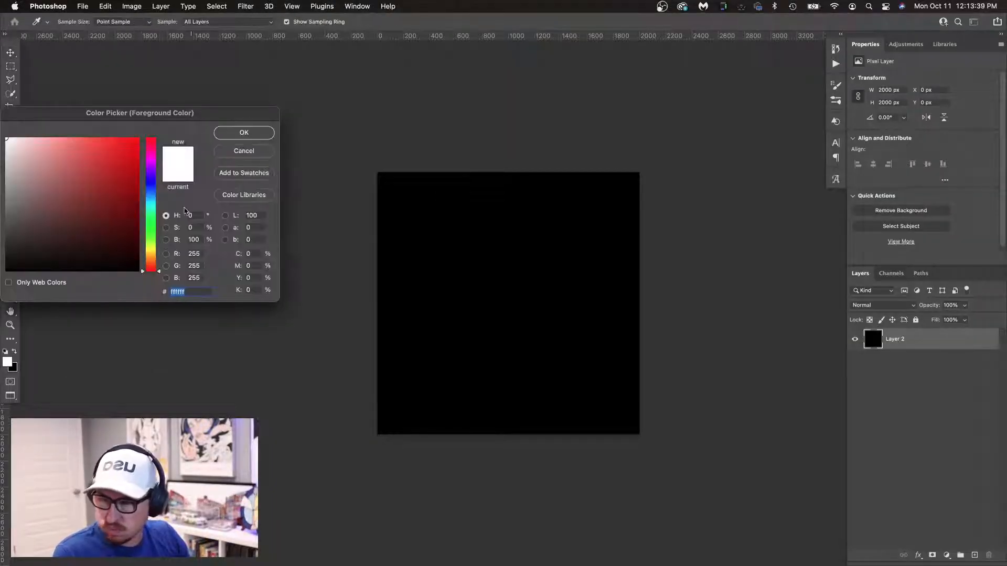
{"action": "left_click", "coordinate": [119, 196]}
{"action": "left_click", "coordinate": [104, 181]}
{"action": "left_click", "coordinate": [150, 233]}
{"action": "left_click", "coordinate": [113, 186]}
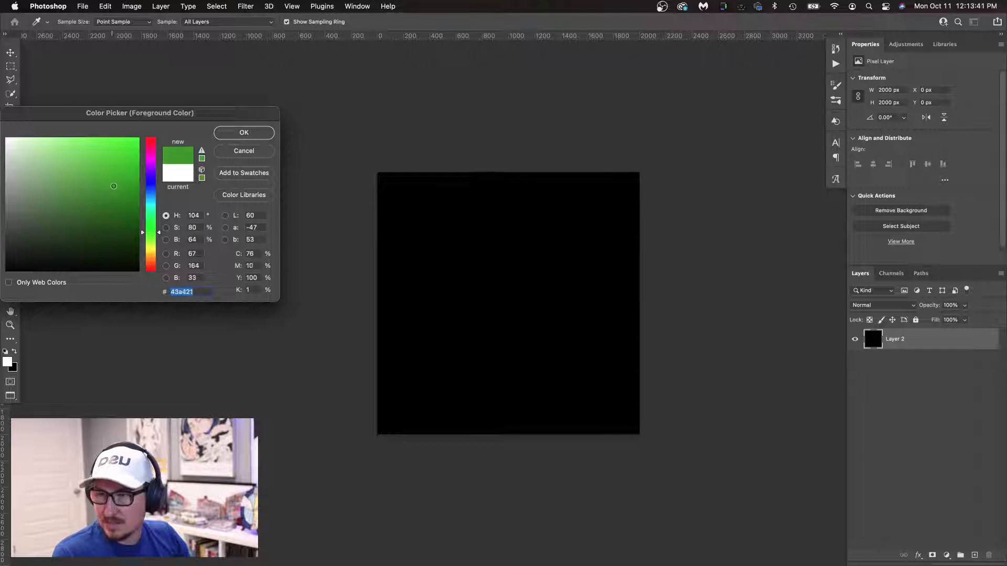
{"action": "left_click", "coordinate": [126, 222]}
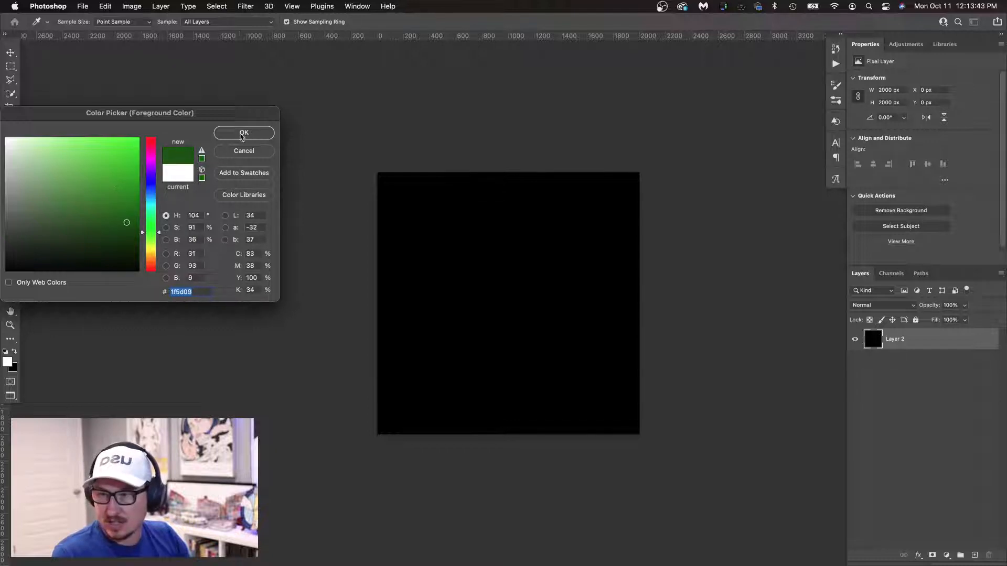
{"action": "left_click", "coordinate": [244, 133]}
{"action": "key", "text": "alt+BackSpace"}
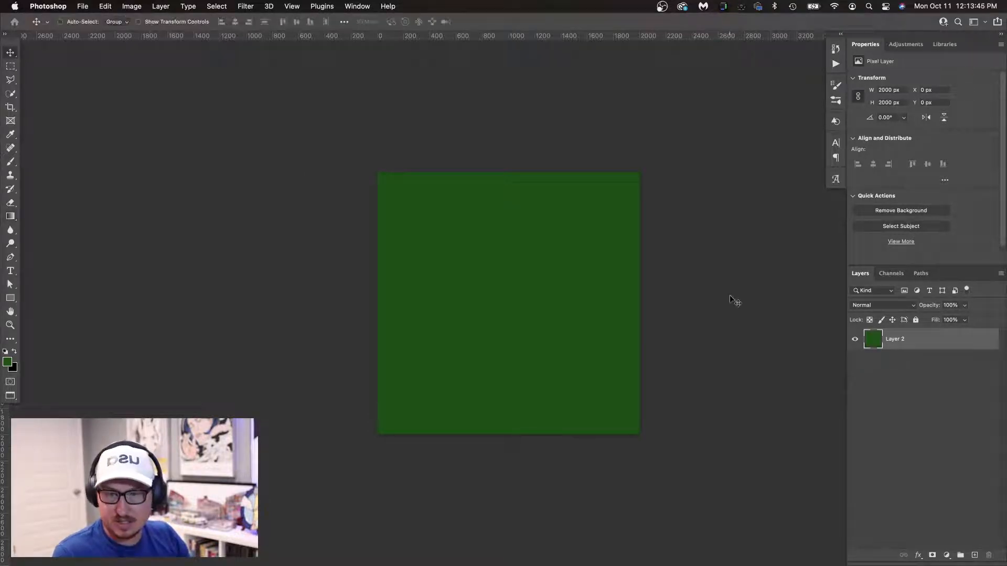
Darken the edges of the green background with a vignette using the Camera Raw Filter effects, and apply it.
{"action": "left_click", "coordinate": [245, 6]}
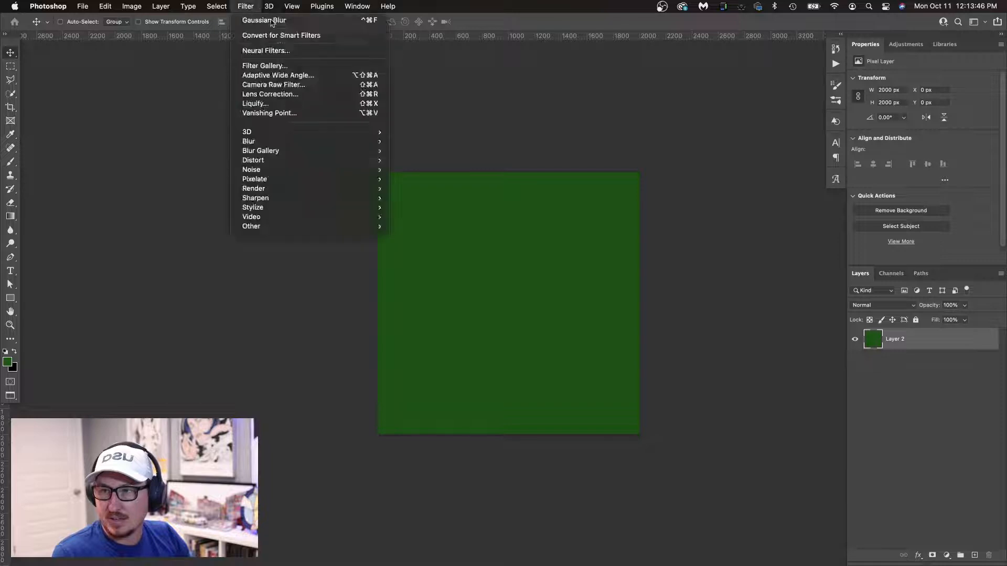
{"action": "left_click", "coordinate": [279, 85]}
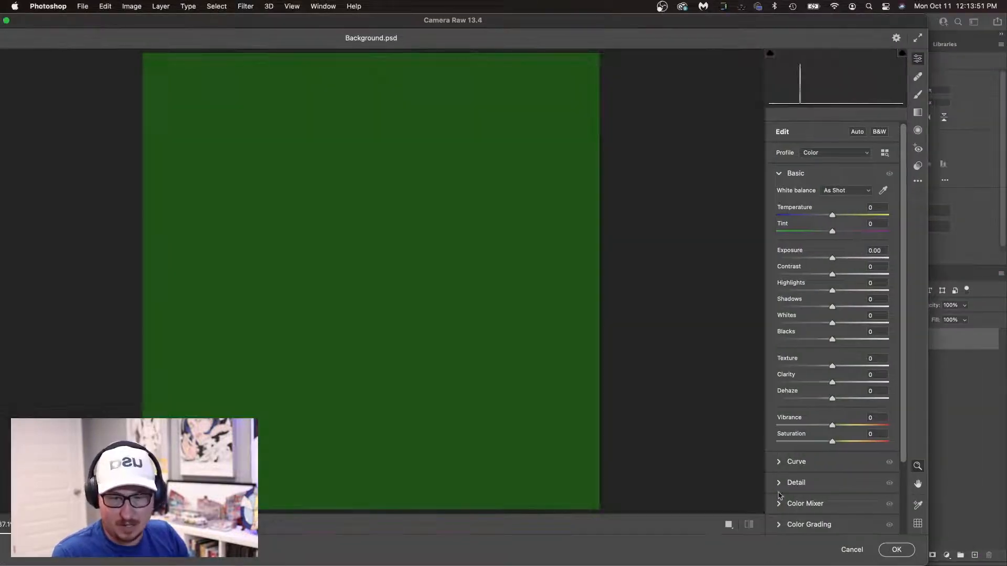
{"action": "left_click", "coordinate": [779, 483]}
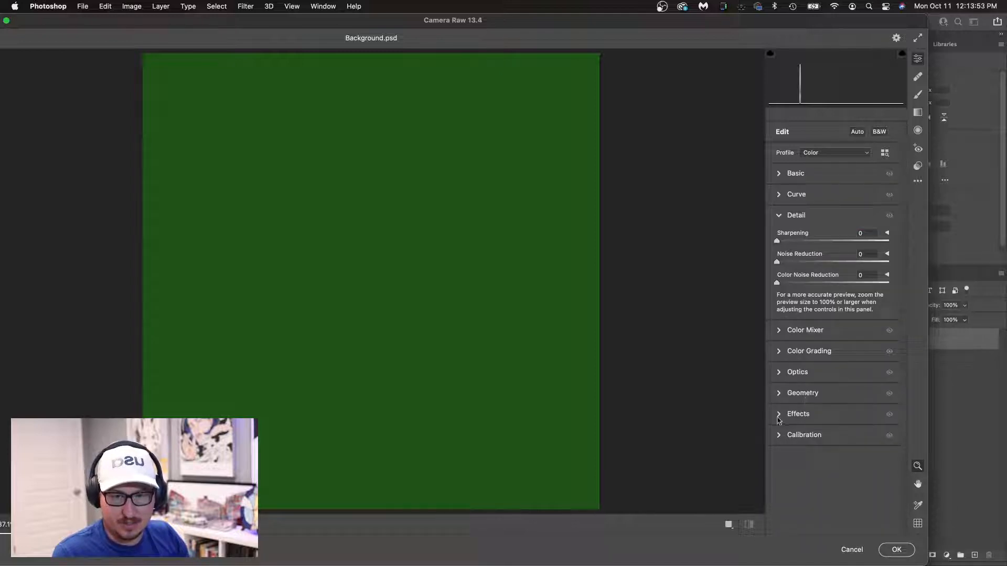
{"action": "left_click", "coordinate": [778, 417]}
{"action": "left_click", "coordinate": [812, 367]}
{"action": "key", "text": "Return"}
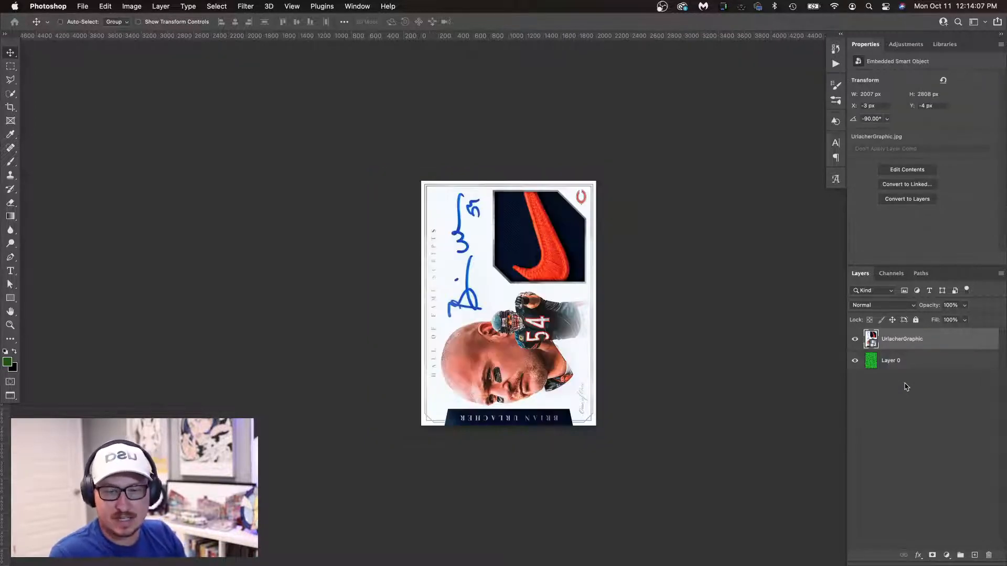
Close the open smart object documents and return to the card case mockup.
{"action": "right_click", "coordinate": [910, 338]}
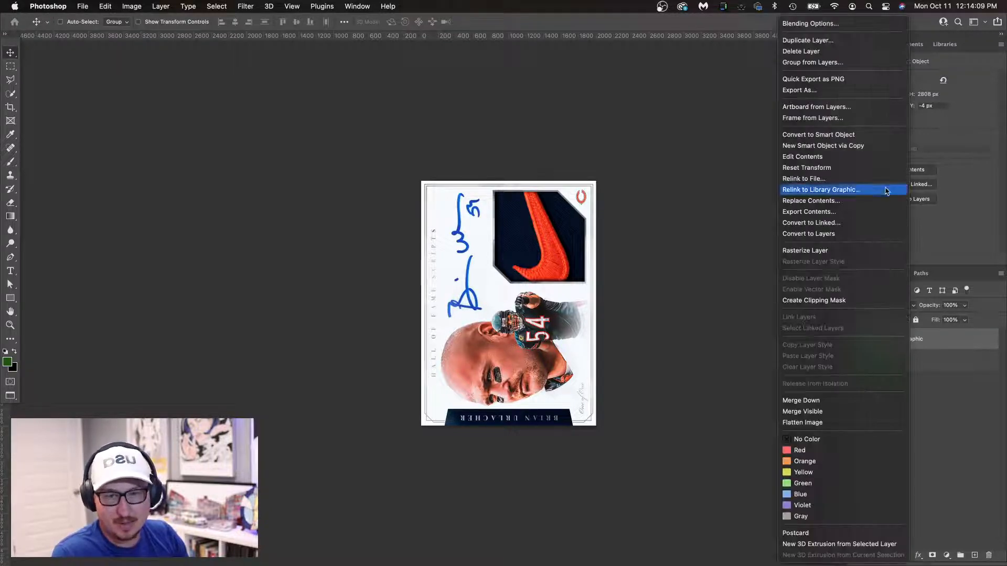
{"action": "left_click", "coordinate": [955, 428]}
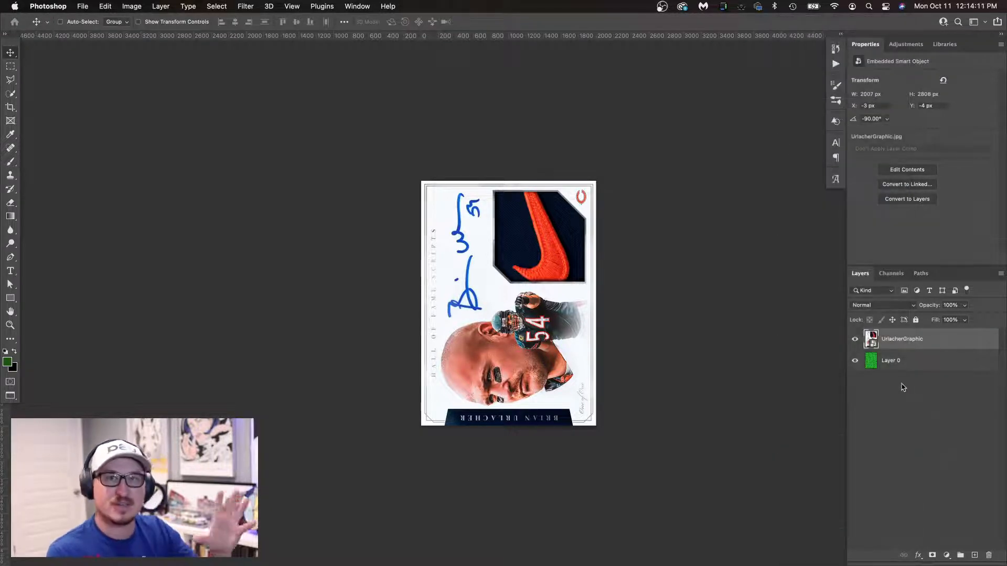
{"action": "key", "text": "super+w"}
{"action": "key", "text": "super+w"}
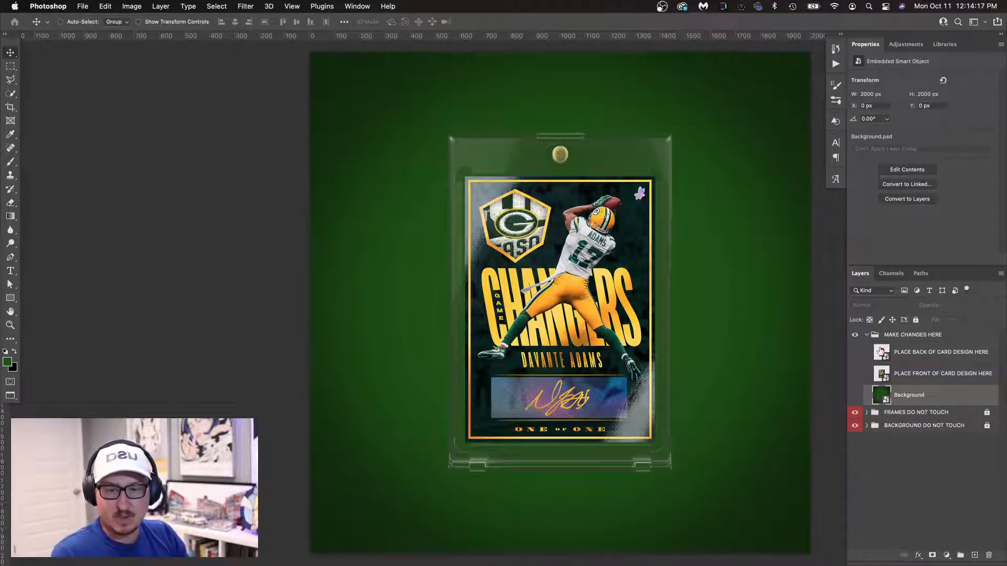
Render the mockup as an H.264 video named AdamsUrlachercard.mp4 at 2000 × 2000 px and 24 fps, using the High Quality preset.
{"action": "left_click", "coordinate": [83, 7]}
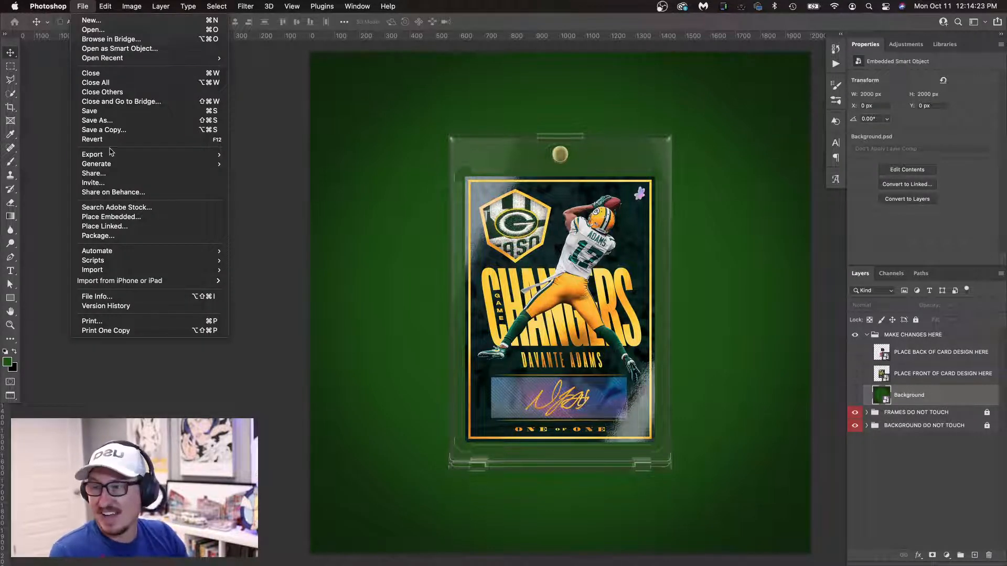
{"action": "mouse_move", "coordinate": [112, 154]}
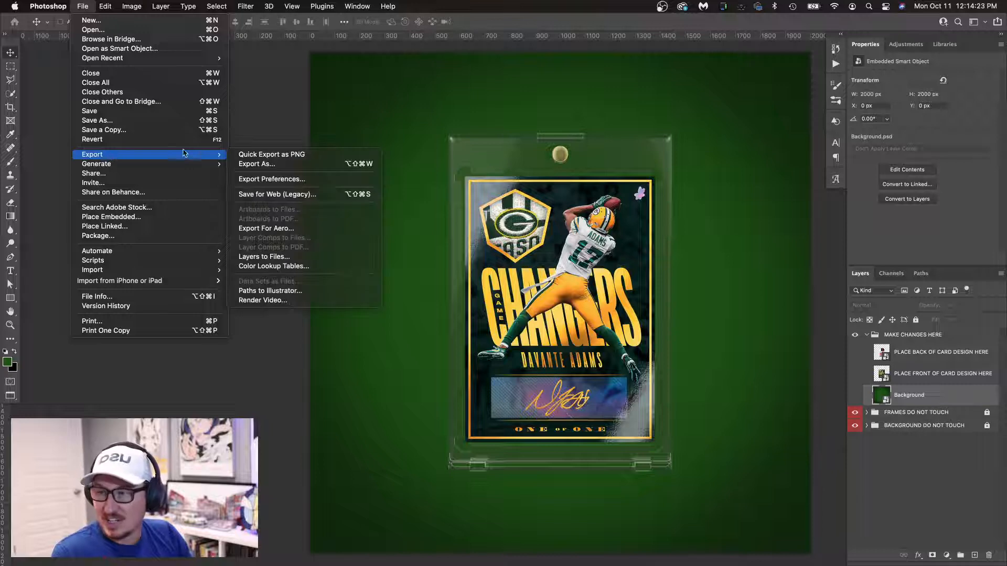
{"action": "left_click", "coordinate": [275, 303]}
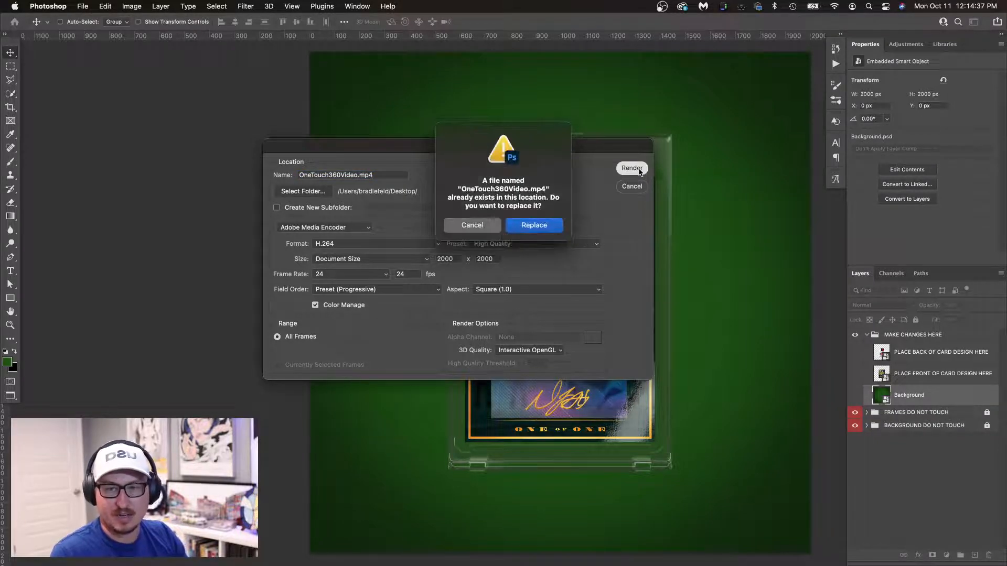
{"action": "left_click", "coordinate": [479, 226]}
{"action": "double_click", "coordinate": [356, 176]}
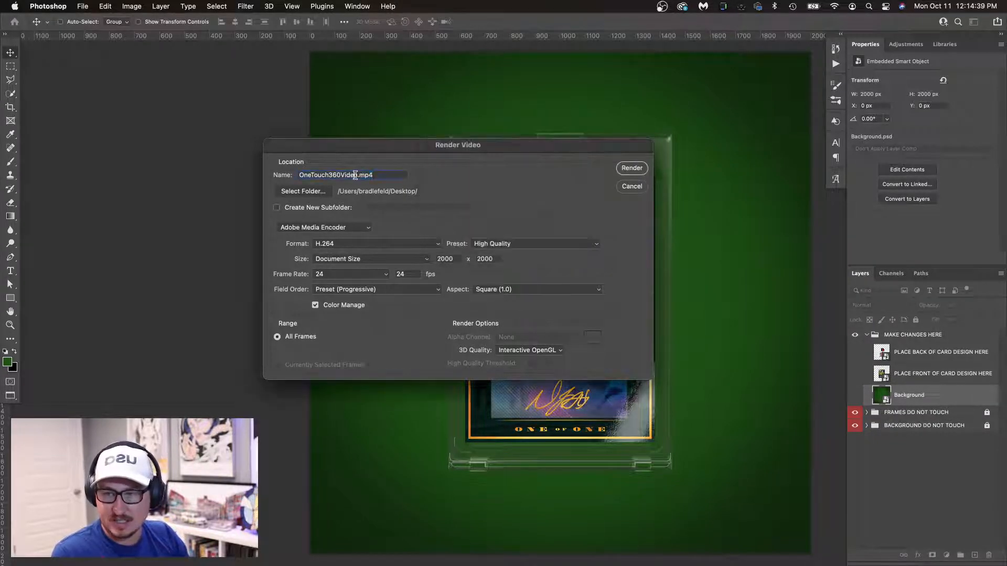
{"action": "type", "text": "Ada"}
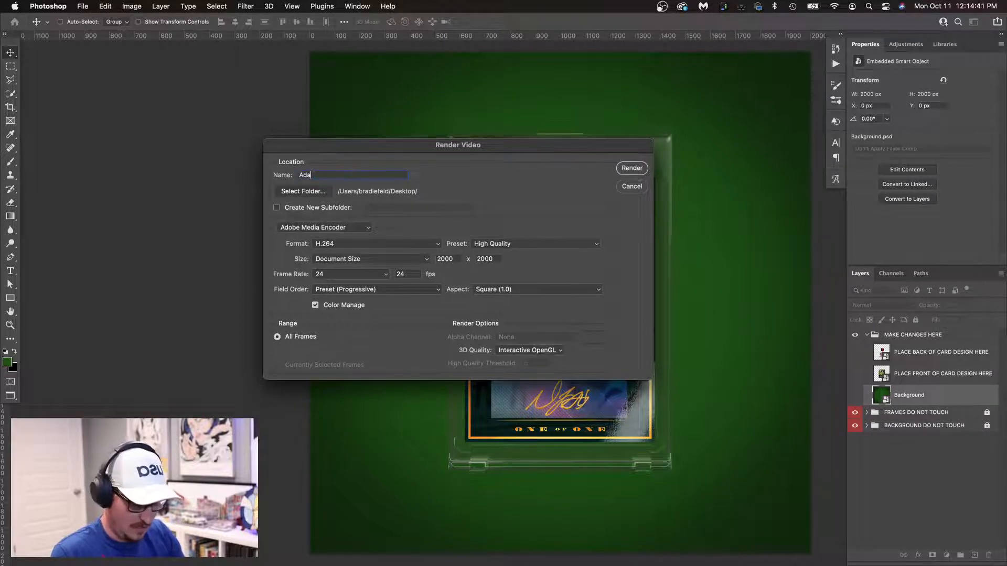
{"action": "type", "text": "msUrlachercard."}
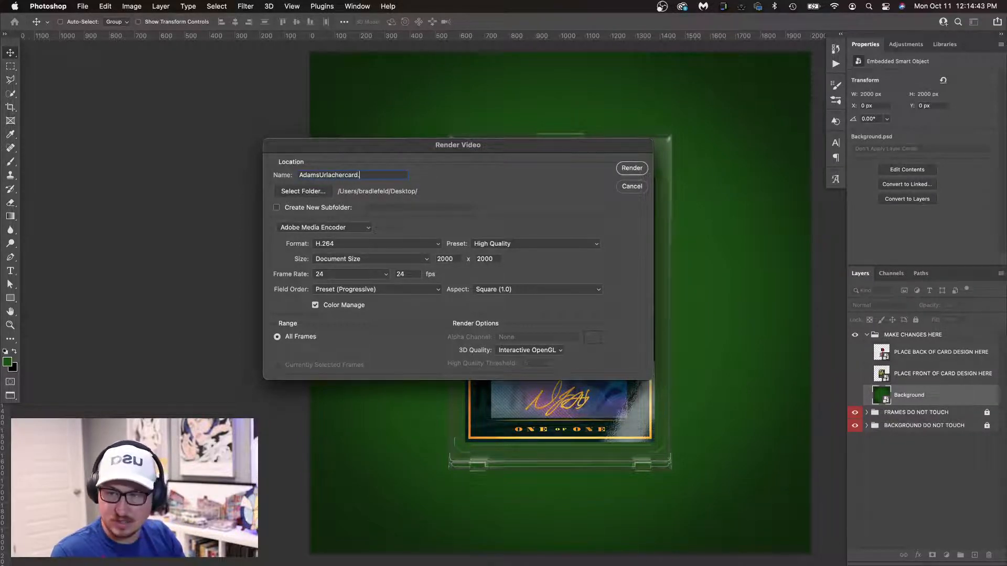
{"action": "type", "text": "mp4"}
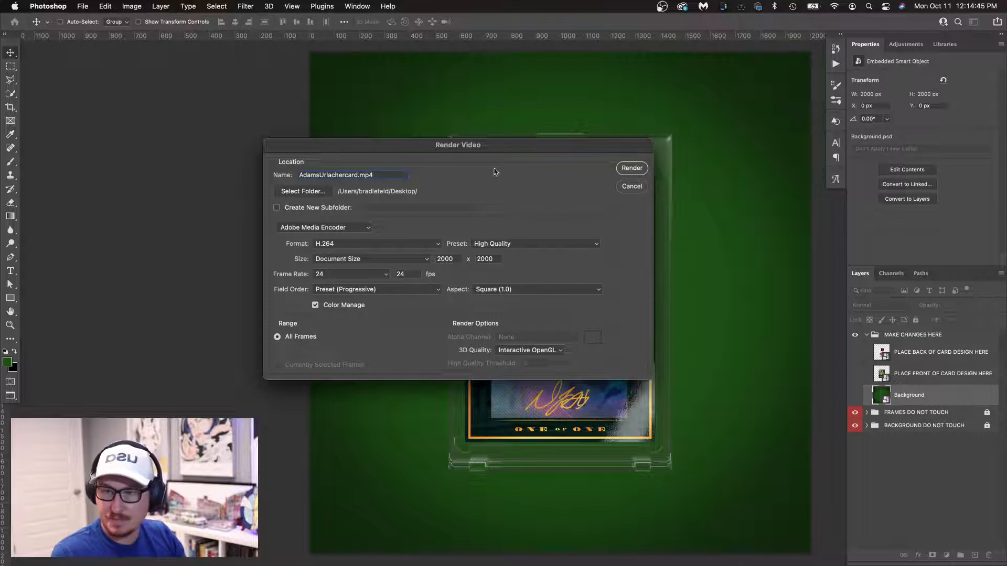
{"action": "left_click", "coordinate": [632, 168]}
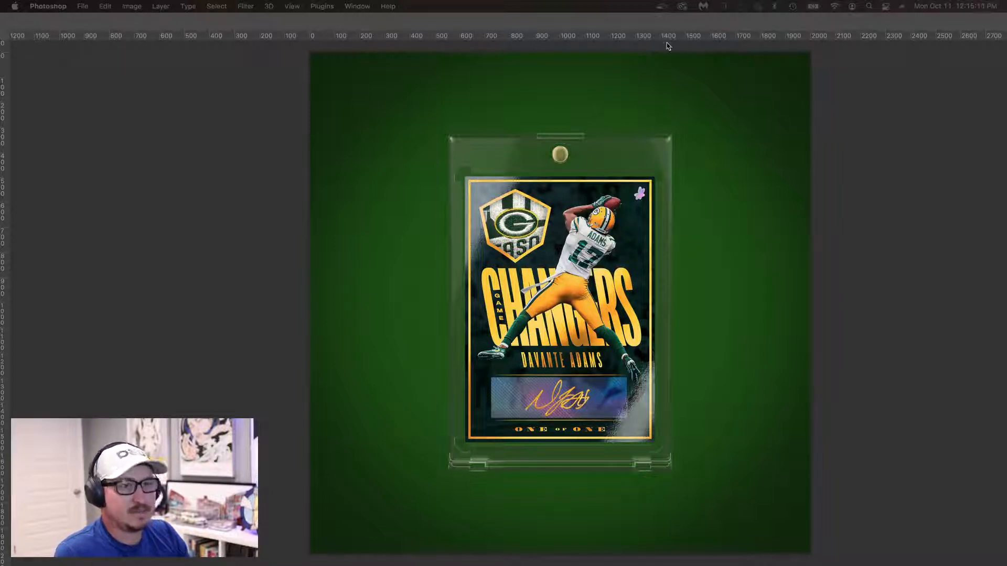
Open the rendered AdamsUrlachercard.mp4 in QuickTime Player, play it through, close it and return to Photoshop.
{"action": "left_click_drag", "start_coordinate": [659, 565], "coordinate": [546, 3]}
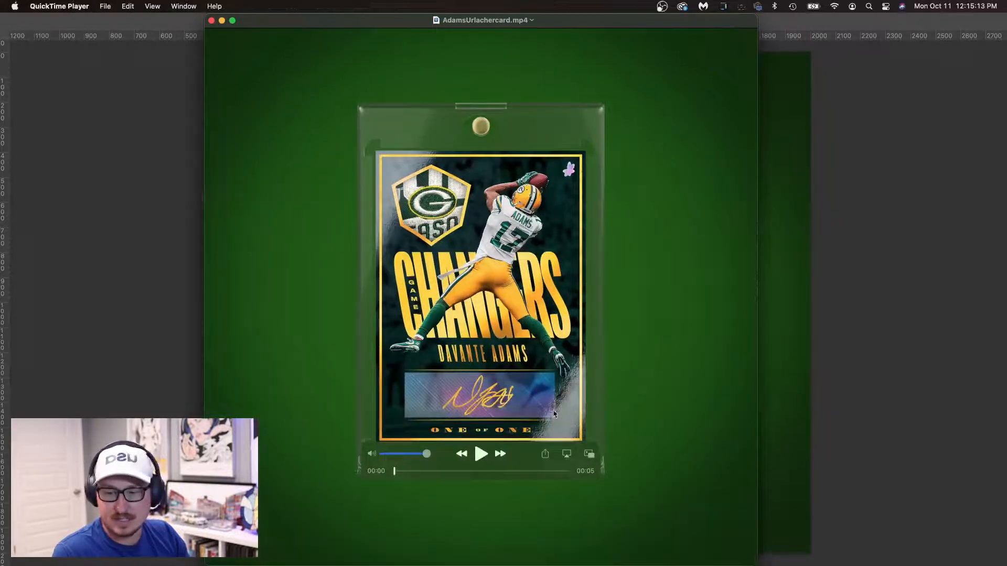
{"action": "left_click", "coordinate": [483, 454]}
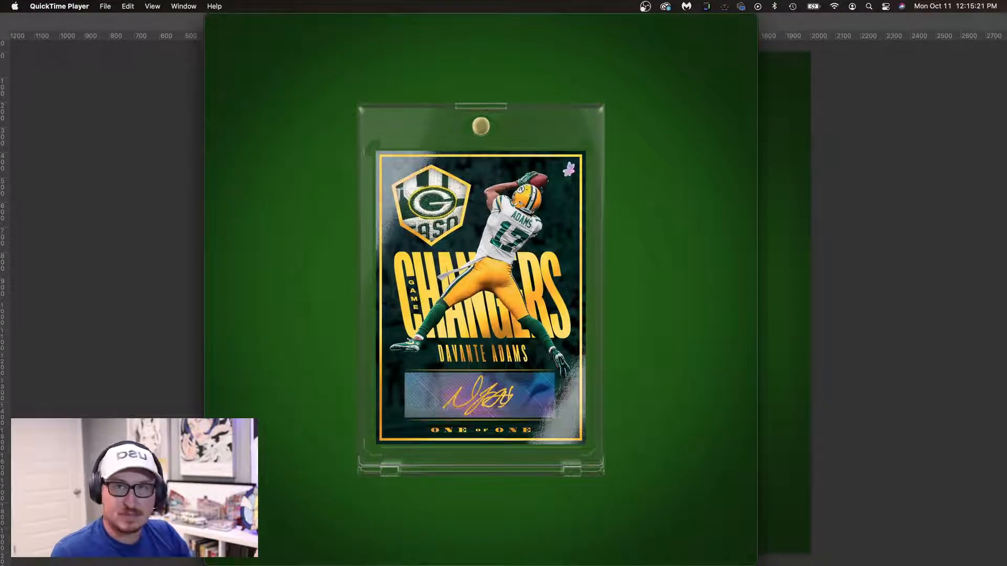
{"action": "key", "text": "super+w"}
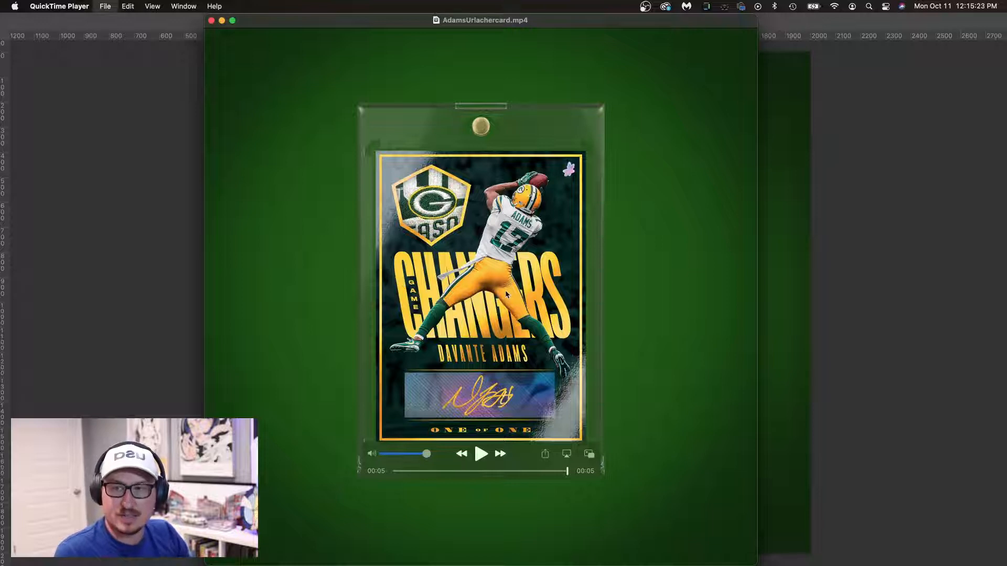
{"action": "left_click", "coordinate": [629, 276]}
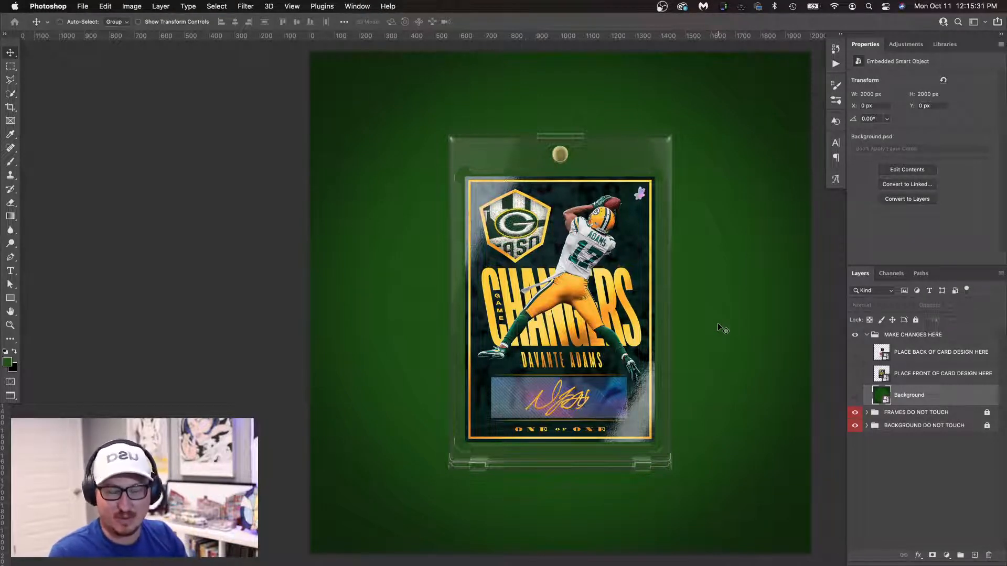
Close OneTouch360Video.psb without saving, along with the other open documents, and bring up the single tilted card case mockup.
{"action": "key", "text": "super"}
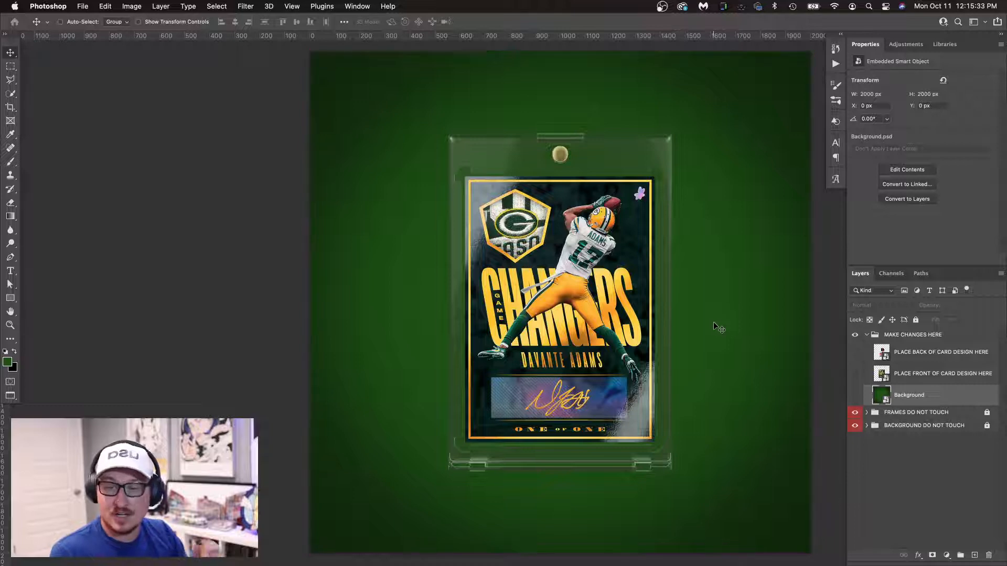
{"action": "key", "text": "super+w"}
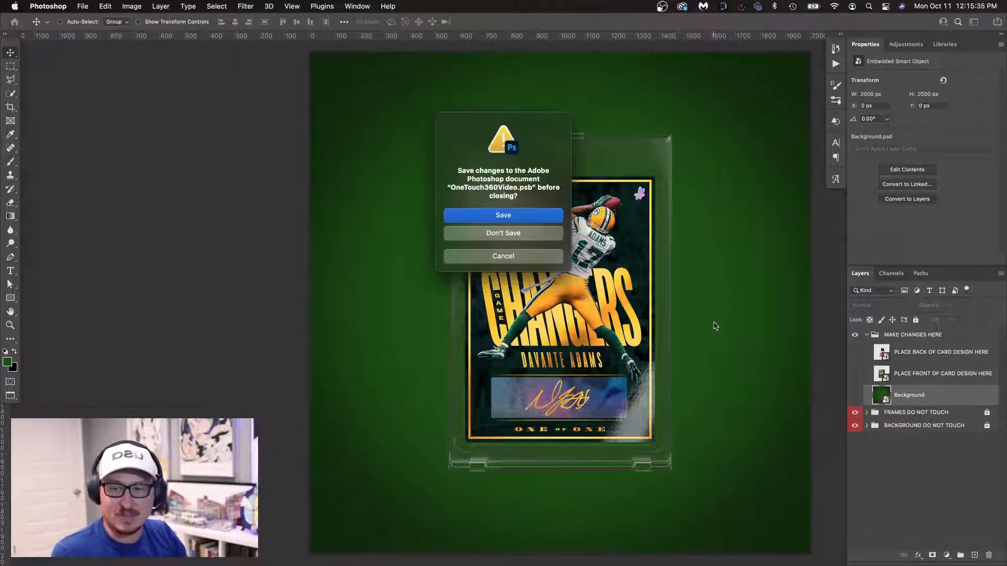
{"action": "key", "text": "d"}
{"action": "key", "text": "super+w"}
{"action": "key", "text": "super+w"}
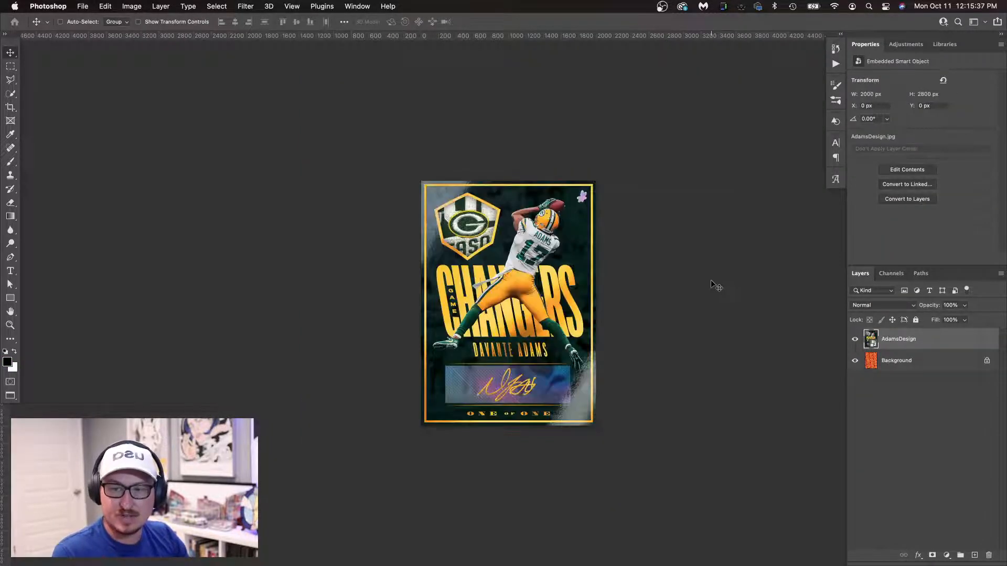
{"action": "key", "text": "super+w"}
{"action": "key", "text": "super+w"}
{"action": "key", "text": "super+w"}
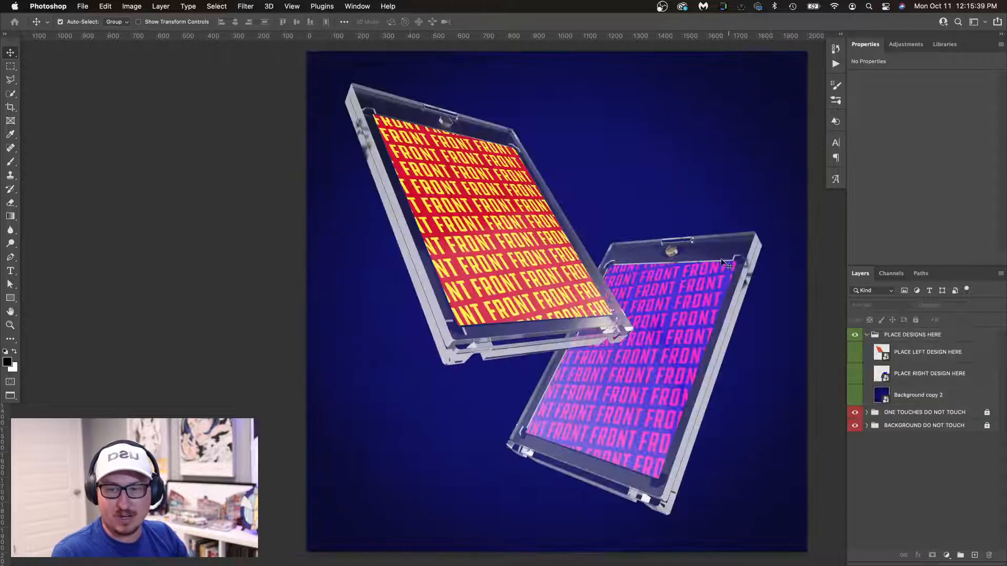
{"action": "key", "text": "super+w"}
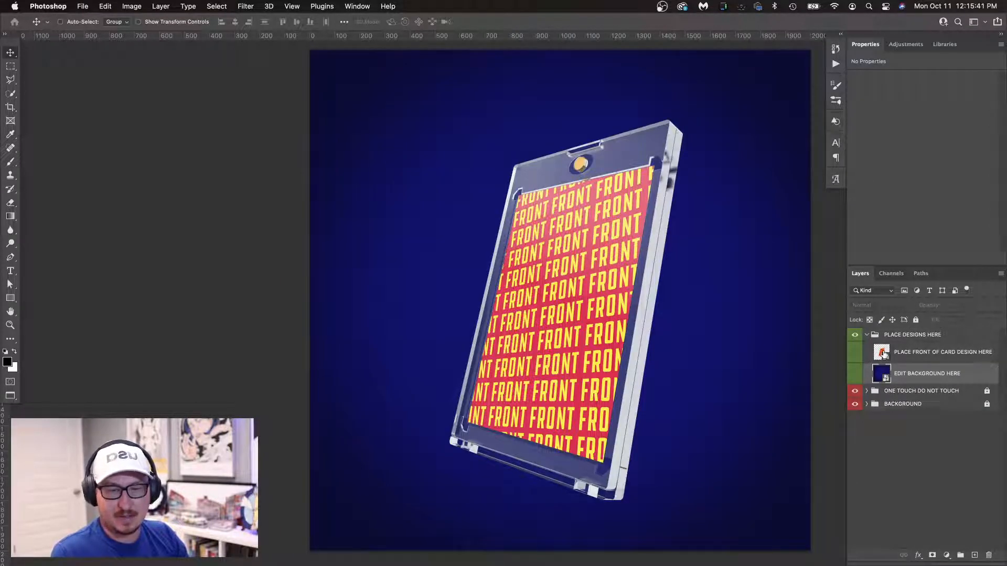
Place AdamsDesign.jpg in the front card design smart object of the tilted case mockup, save it and close it.
{"action": "key", "text": "super+w"}
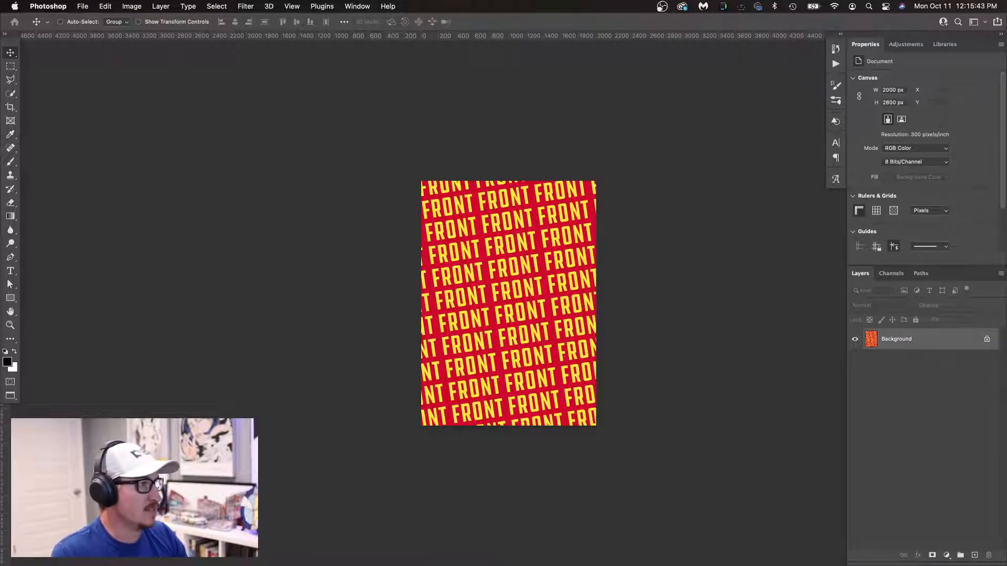
{"action": "left_click_drag", "start_coordinate": [1004, 288], "coordinate": [634, 239]}
{"action": "key", "text": "Return"}
{"action": "key", "text": "super+s"}
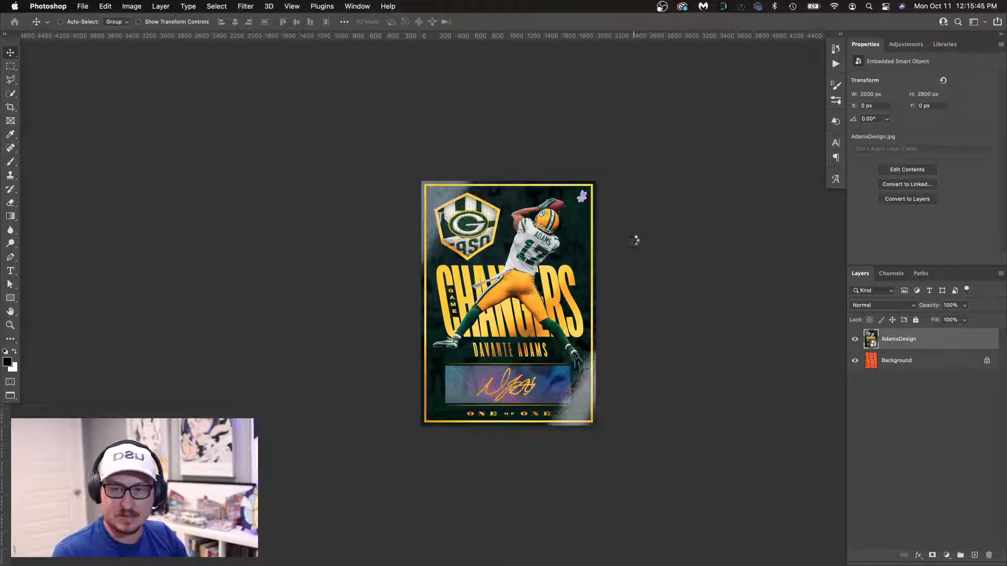
{"action": "key", "text": "super+w"}
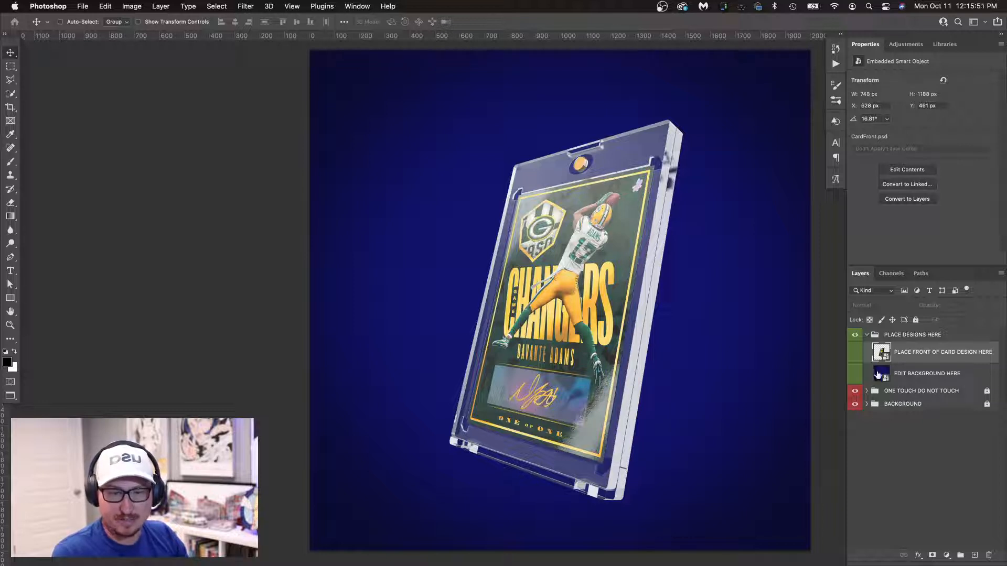
Paint a soft white band across the middle of the background smart object with a 1100 px brush at 30% opacity, then save and close it.
{"action": "double_click", "coordinate": [880, 374]}
{"action": "key", "text": "b"}
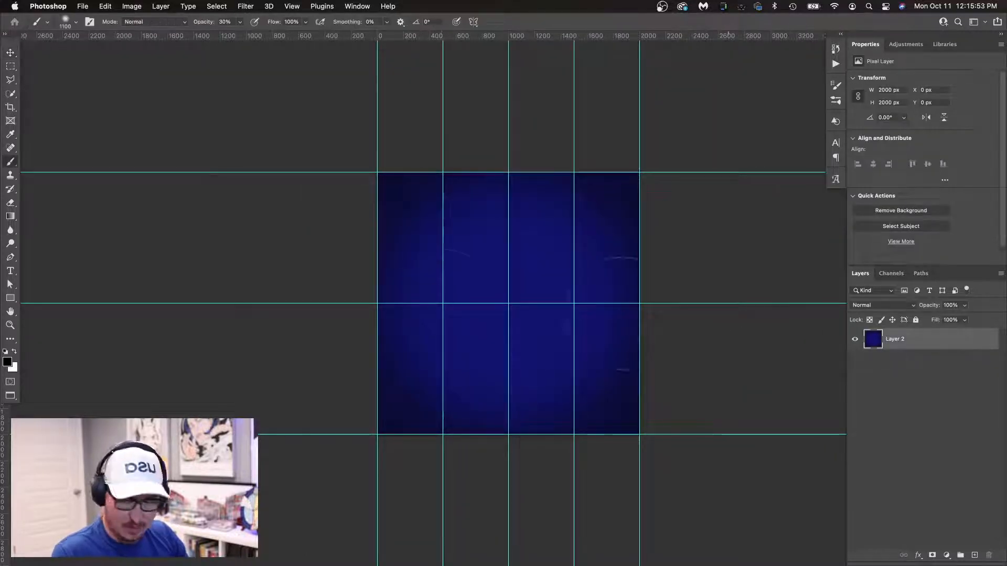
{"action": "key", "text": "x"}
{"action": "mouse_move", "coordinate": [433, 307]}
{"action": "left_mouse_down"}
{"action": "mouse_move", "coordinate": [748, 275]}
{"action": "mouse_move", "coordinate": [675, 269]}
{"action": "mouse_move", "coordinate": [273, 334]}
{"action": "mouse_move", "coordinate": [686, 293]}
{"action": "mouse_move", "coordinate": [371, 314]}
{"action": "mouse_move", "coordinate": [797, 265]}
{"action": "left_mouse_up"}
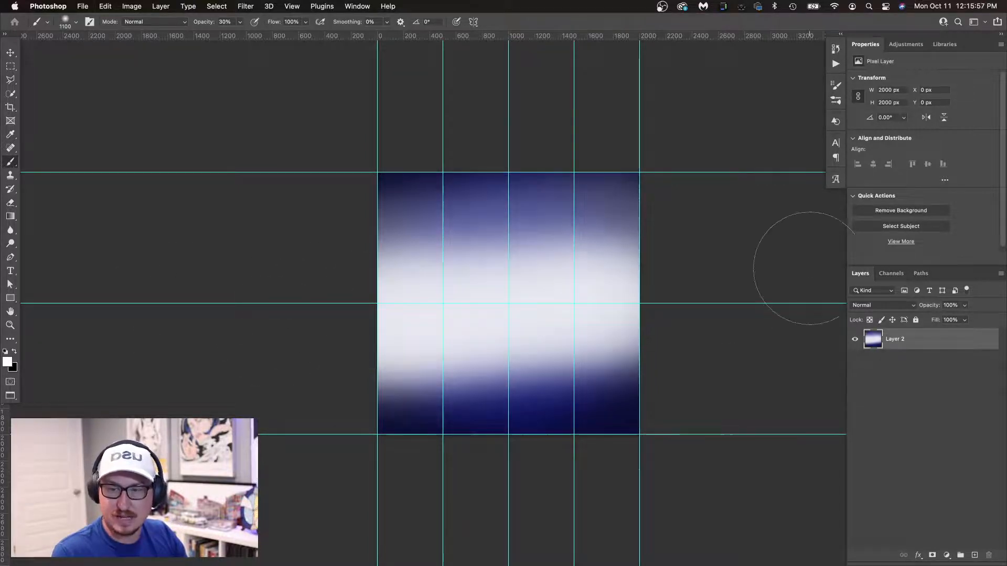
{"action": "key", "text": "super+w"}
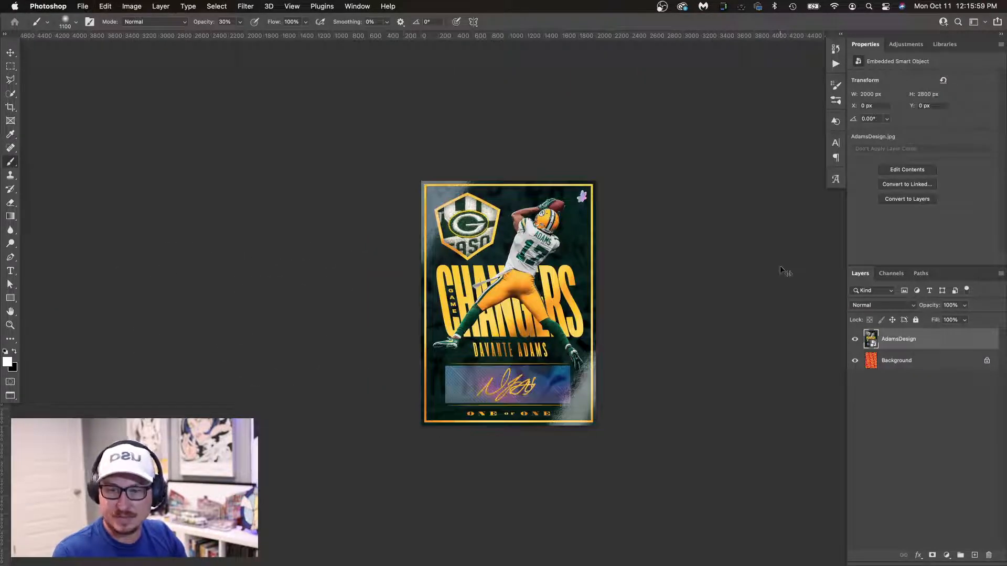
{"action": "key", "text": "super+w"}
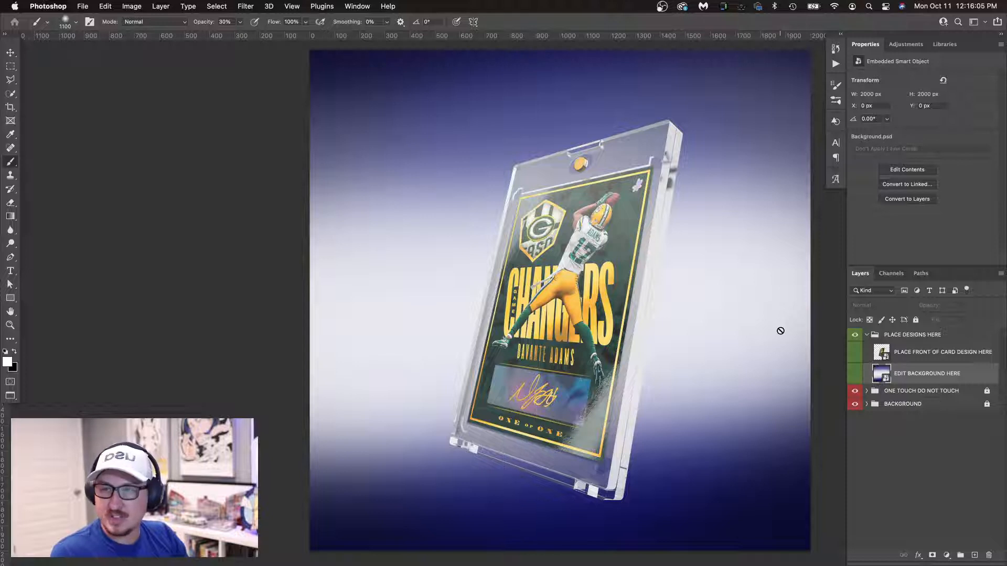
Unlock and copy the ONE TOUCH DO NOT TOUCH group, and create a new 2000 × 2000 px document at 300 ppi.
{"action": "left_click", "coordinate": [896, 392]}
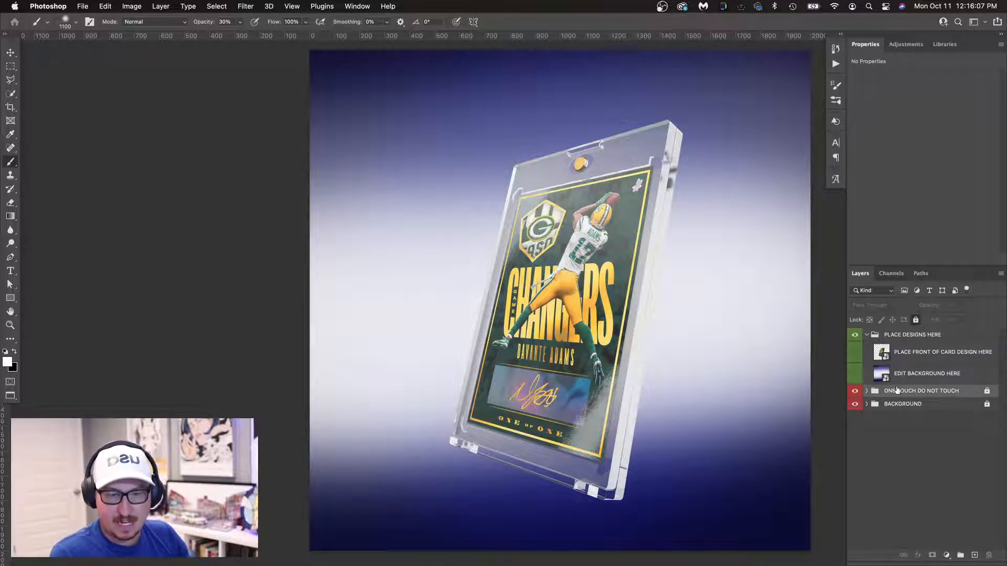
{"action": "left_click", "coordinate": [916, 320]}
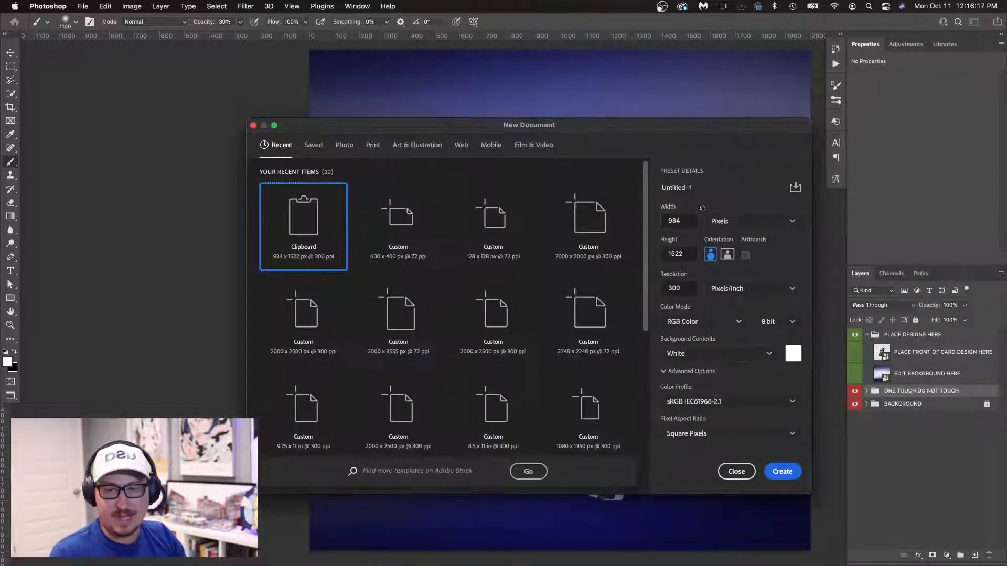
{"action": "double_click", "coordinate": [687, 223]}
{"action": "type", "text": "200"}
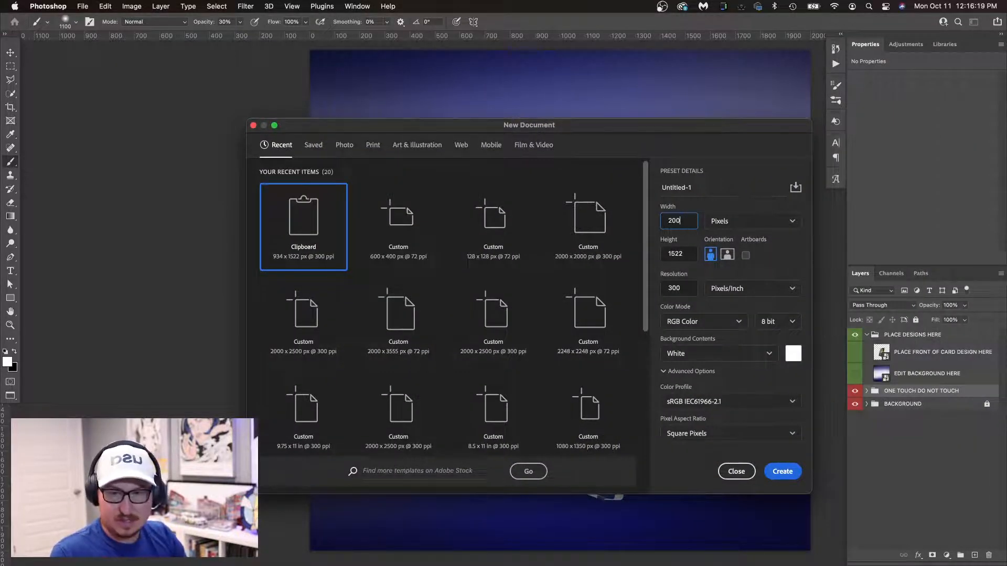
{"action": "type", "text": "0"}
{"action": "key", "text": "Tab"}
{"action": "type", "text": "200"}
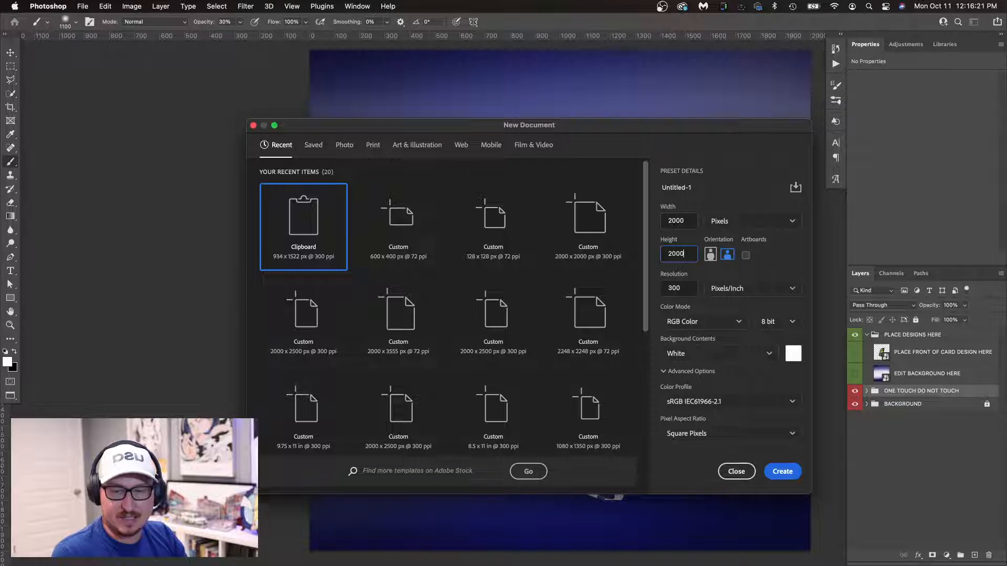
{"action": "key", "text": "Return"}
Brush soft gray over the white background and extend the canvas height to 2500 px.
{"action": "key", "text": "x"}
{"action": "mouse_move", "coordinate": [578, 276]}
{"action": "left_mouse_down"}
{"action": "mouse_move", "coordinate": [356, 278]}
{"action": "mouse_move", "coordinate": [446, 394]}
{"action": "mouse_move", "coordinate": [404, 395]}
{"action": "left_mouse_up"}
{"action": "key", "text": "super+l"}
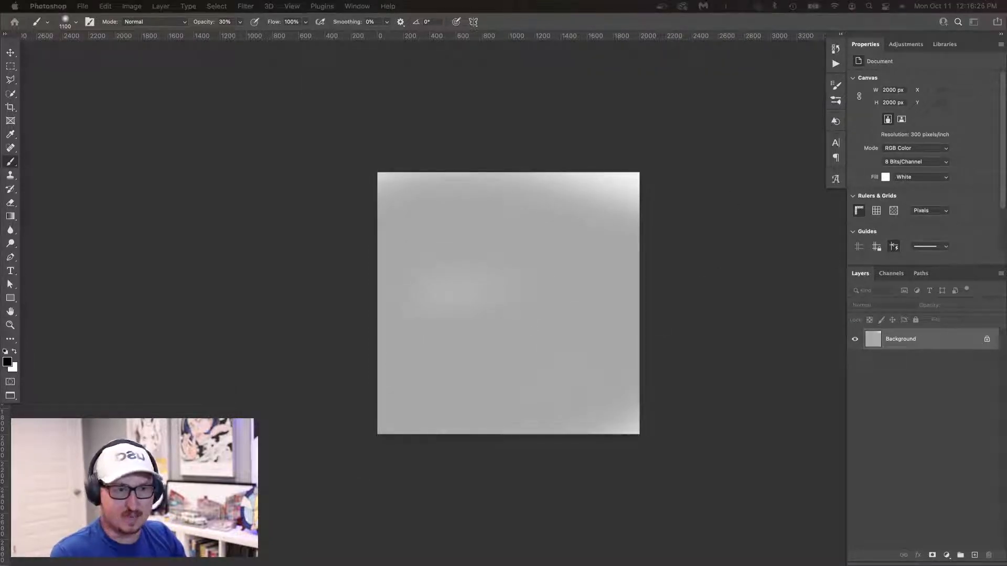
{"action": "key", "text": "Return"}
Convert the background to a regular layer and stretch it vertically to about 3310 px, covering the white strips.
{"action": "key", "text": "v"}
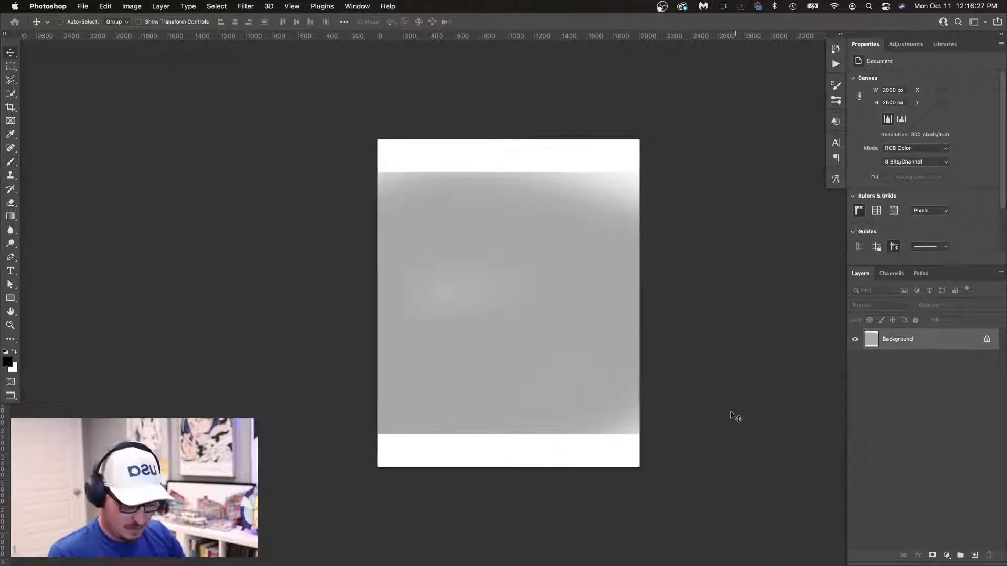
{"action": "key", "text": "super+t"}
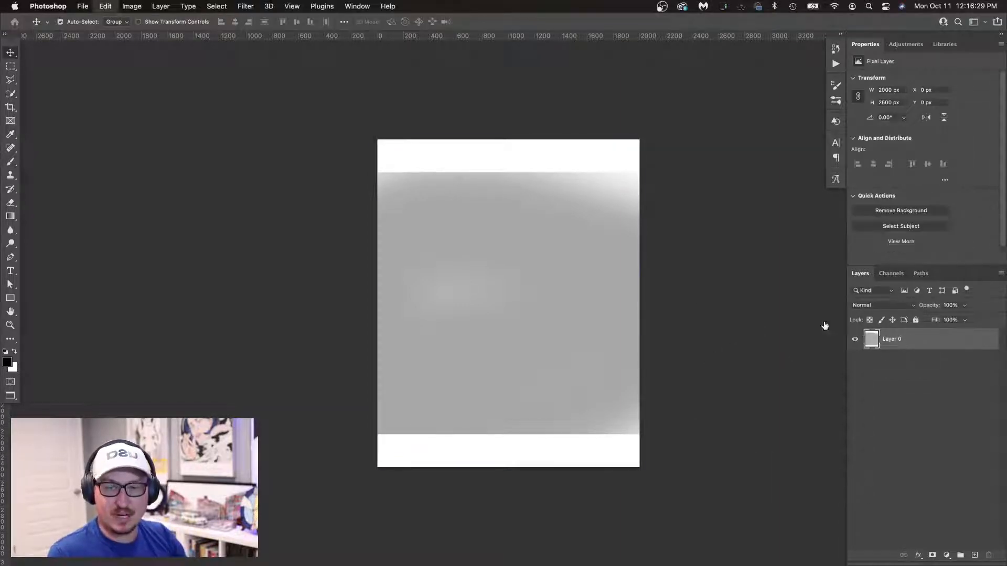
{"action": "left_click_drag", "start_coordinate": [509, 139], "coordinate": [503, 86]}
{"action": "key", "text": "Return"}
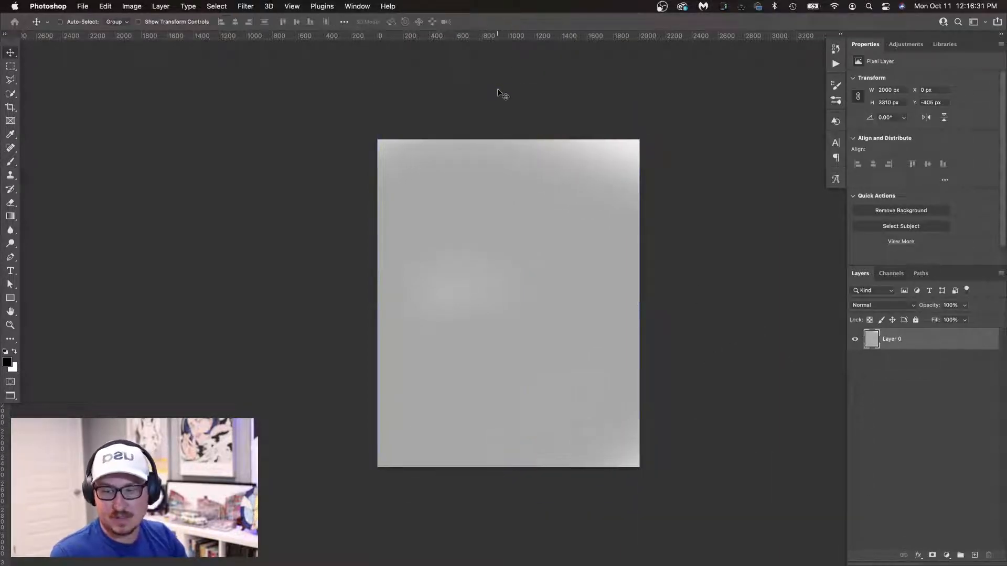
Paint soft black smoky shading across the gray layer with a 900 px brush at 30% opacity.
{"action": "key", "text": "b"}
{"action": "key", "text": "["}
{"action": "mouse_move", "coordinate": [441, 480]}
{"action": "left_mouse_down"}
{"action": "mouse_move", "coordinate": [264, 405]}
{"action": "mouse_move", "coordinate": [643, 505]}
{"action": "mouse_move", "coordinate": [285, 346]}
{"action": "left_mouse_up"}
{"action": "left_click_drag", "start_coordinate": [285, 347], "coordinate": [722, 394]}
{"action": "left_click_drag", "start_coordinate": [462, 115], "coordinate": [765, 252]}
{"action": "mouse_move", "coordinate": [577, 168]}
{"action": "left_mouse_down"}
{"action": "mouse_move", "coordinate": [524, 399]}
{"action": "mouse_move", "coordinate": [446, 210]}
{"action": "left_mouse_up"}
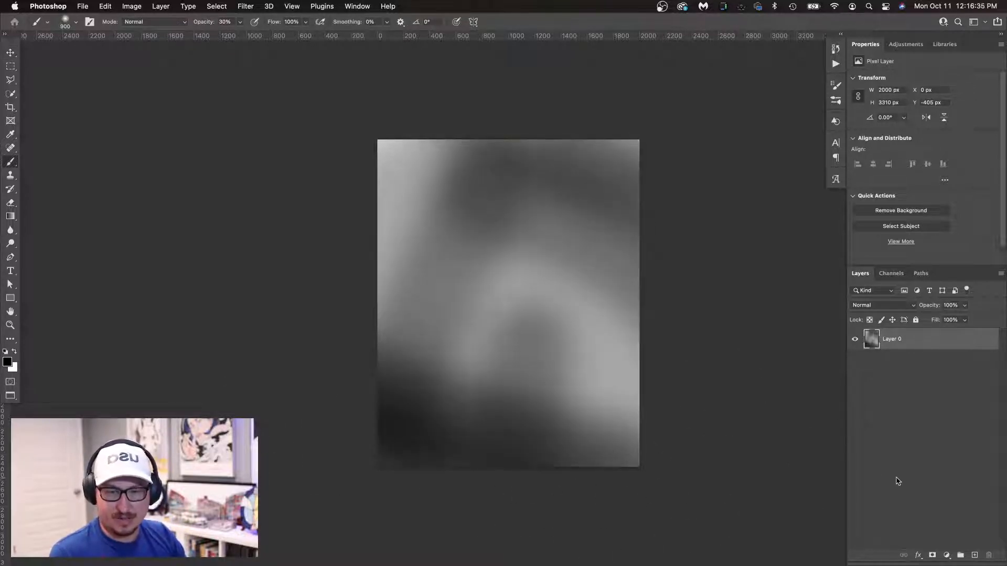
Paste the ONE TOUCH DO NOT TOUCH group over the gray background, move the card case slightly up and left, and select Layer 0.
{"action": "key", "text": "v"}
{"action": "key", "text": "super+v"}
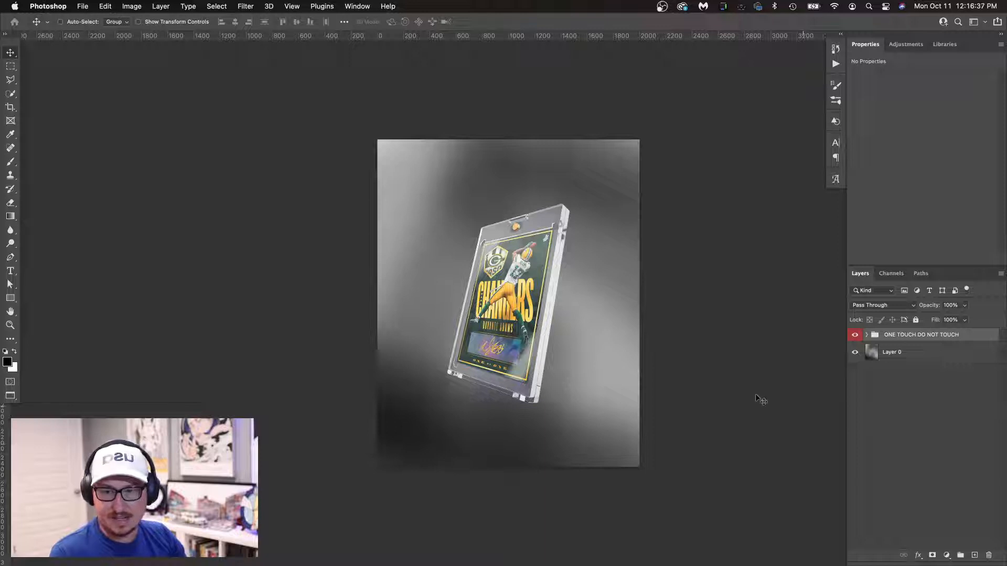
{"action": "mouse_move", "coordinate": [541, 309]}
{"action": "left_mouse_down"}
{"action": "mouse_move", "coordinate": [535, 267]}
{"action": "mouse_move", "coordinate": [468, 310]}
{"action": "mouse_move", "coordinate": [551, 326]}
{"action": "mouse_move", "coordinate": [630, 378]}
{"action": "mouse_move", "coordinate": [572, 420]}
{"action": "mouse_move", "coordinate": [478, 355]}
{"action": "mouse_move", "coordinate": [485, 386]}
{"action": "mouse_move", "coordinate": [517, 349]}
{"action": "mouse_move", "coordinate": [509, 362]}
{"action": "mouse_move", "coordinate": [523, 314]}
{"action": "mouse_move", "coordinate": [493, 321]}
{"action": "left_mouse_up"}
{"action": "left_click", "coordinate": [875, 353]}
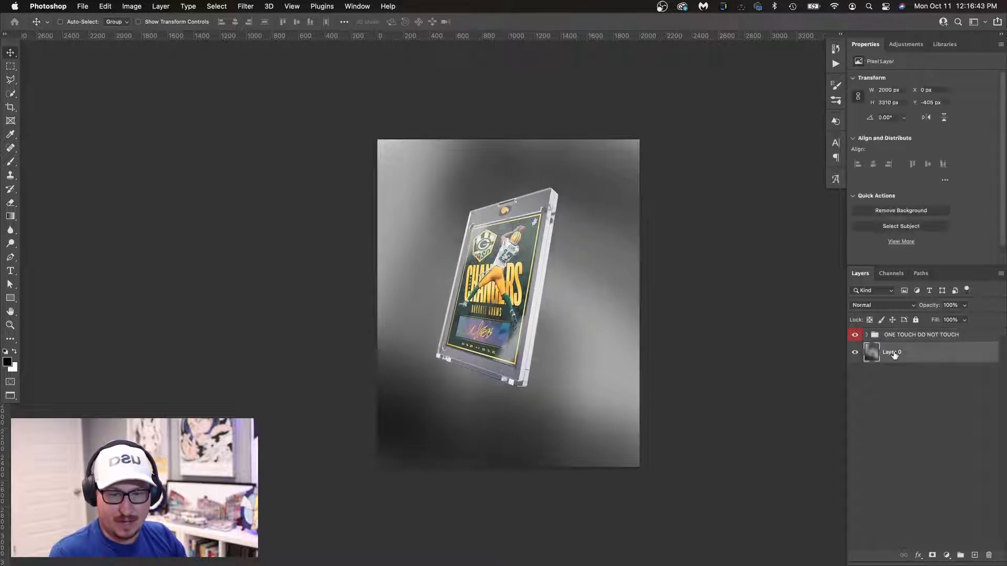
Paint a dark horizontal band across Layer 0 behind the card case with a 175 px black brush at 30% opacity.
{"action": "key", "text": "b"}
{"action": "key", "text": "bracketleft"}
{"action": "key", "text": "bracketleft"}
{"action": "key", "text": "bracketleft"}
{"action": "key", "text": "bracketleft"}
{"action": "key", "text": "bracketleft"}
{"action": "key", "text": "bracketleft"}
{"action": "key", "text": "bracketleft"}
{"action": "key", "text": "bracketleft"}
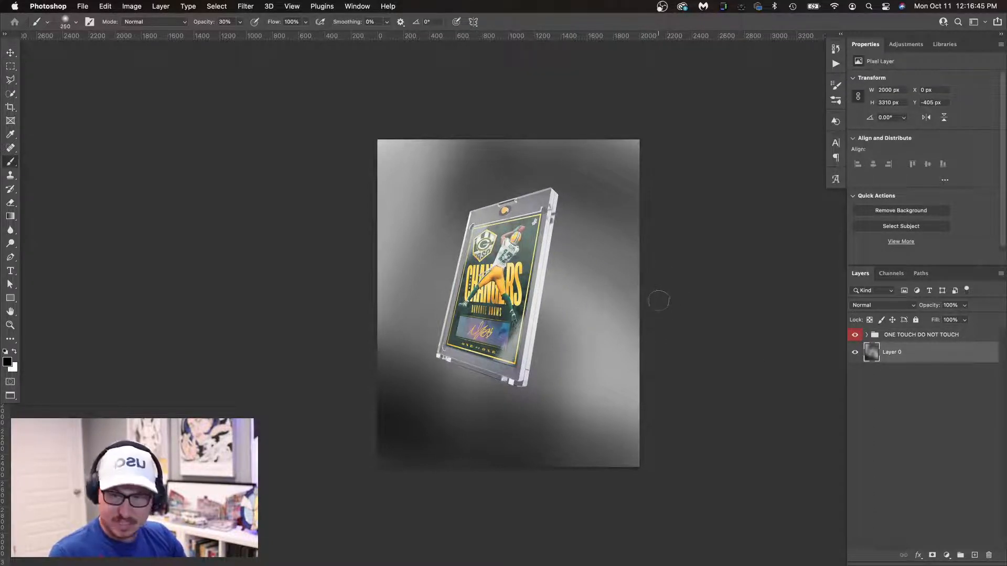
{"action": "mouse_move", "coordinate": [669, 294]}
{"action": "left_mouse_down"}
{"action": "mouse_move", "coordinate": [322, 249]}
{"action": "mouse_move", "coordinate": [297, 260]}
{"action": "mouse_move", "coordinate": [666, 265]}
{"action": "mouse_move", "coordinate": [342, 263]}
{"action": "mouse_move", "coordinate": [378, 273]}
{"action": "mouse_move", "coordinate": [621, 255]}
{"action": "mouse_move", "coordinate": [425, 259]}
{"action": "mouse_move", "coordinate": [443, 273]}
{"action": "left_mouse_up"}
{"action": "scroll", "coordinate": [460, 263], "scroll_direction": "up", "scroll_amount": 5}
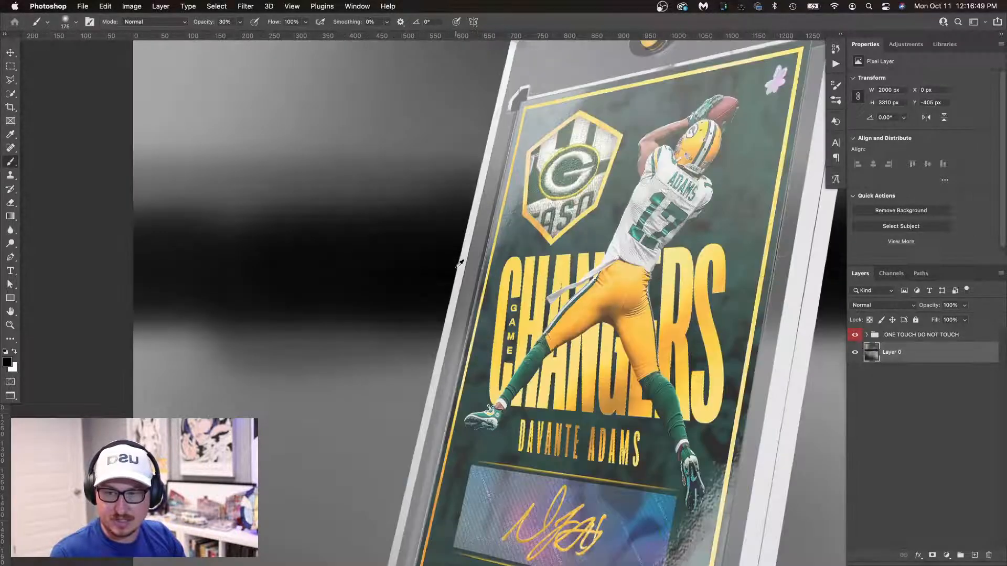
{"action": "scroll", "coordinate": [460, 262], "scroll_direction": "down", "scroll_amount": 5}
Add a centered black Eurostile Extd Black text block repeating TEXT six times behind the card case, extending its text box down the canvas.
{"action": "key", "text": "t"}
{"action": "left_click_drag", "start_coordinate": [387, 157], "coordinate": [612, 366]}
{"action": "type", "text": "TEXT"}
{"action": "key", "text": "super+a"}
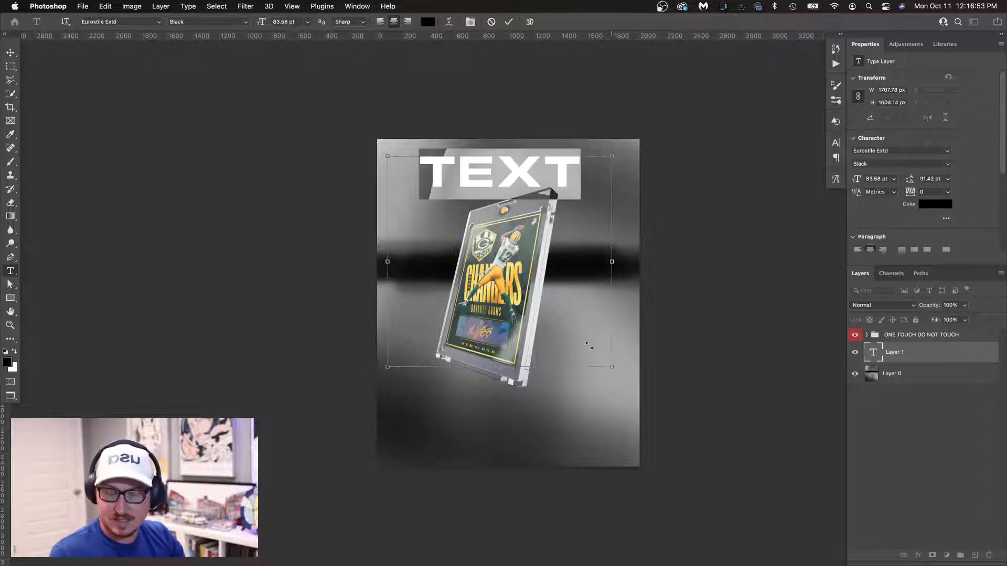
{"action": "left_click", "coordinate": [597, 194]}
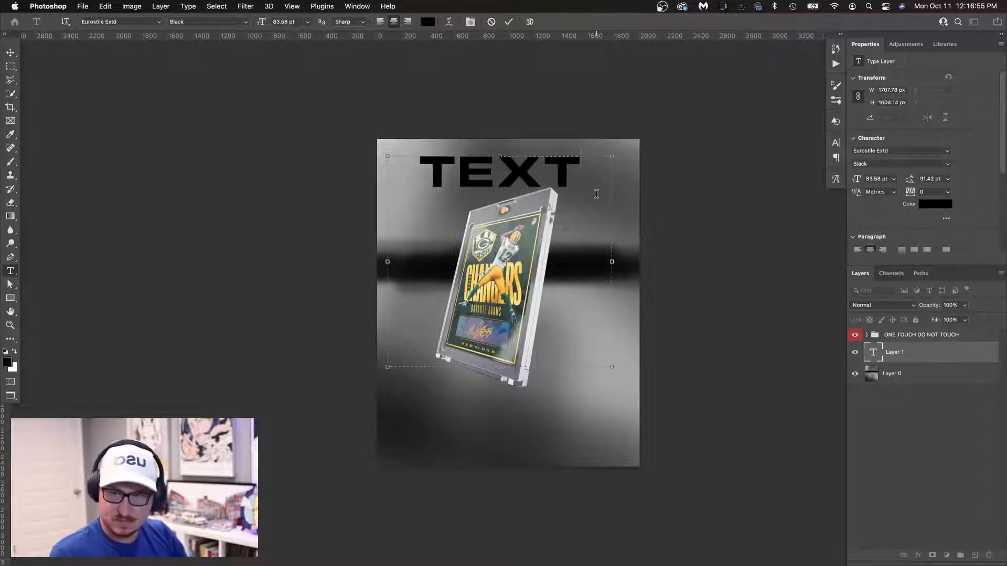
{"action": "key", "text": "super+a"}
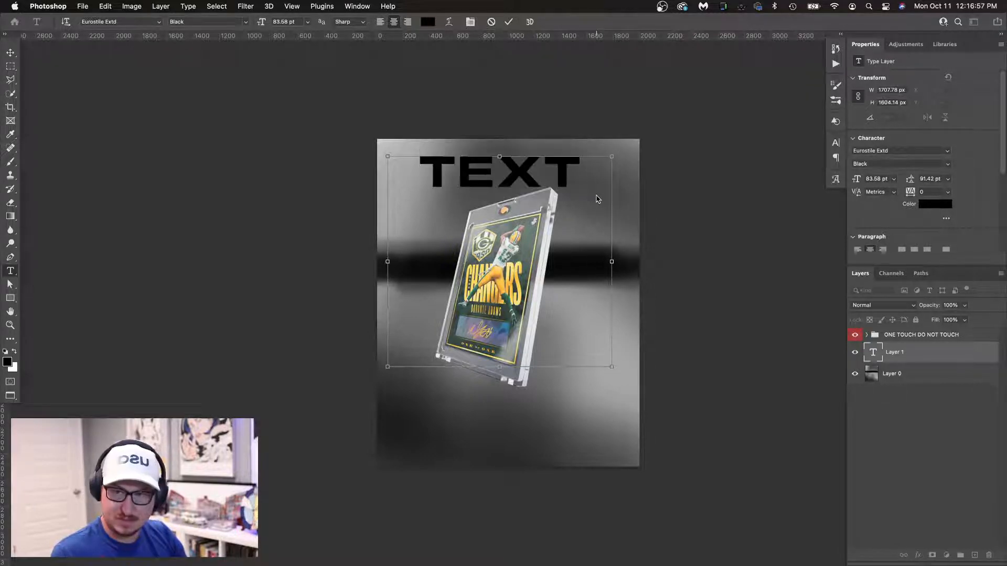
{"action": "type", "text": "TEXT TEXT TEXT TEXT TEXT TEXT"}
{"action": "left_click_drag", "start_coordinate": [499, 367], "coordinate": [509, 467]}
{"action": "key", "text": "super+Return"}
Reposition the TEXT layer to about X 46 px, Y 109 px and shift the ONE TOUCH DO NOT TOUCH group slightly right and down.
{"action": "scroll", "coordinate": [492, 256], "scroll_direction": "up", "scroll_amount": 10}
{"action": "scroll", "coordinate": [491, 254], "scroll_direction": "up", "scroll_amount": 5}
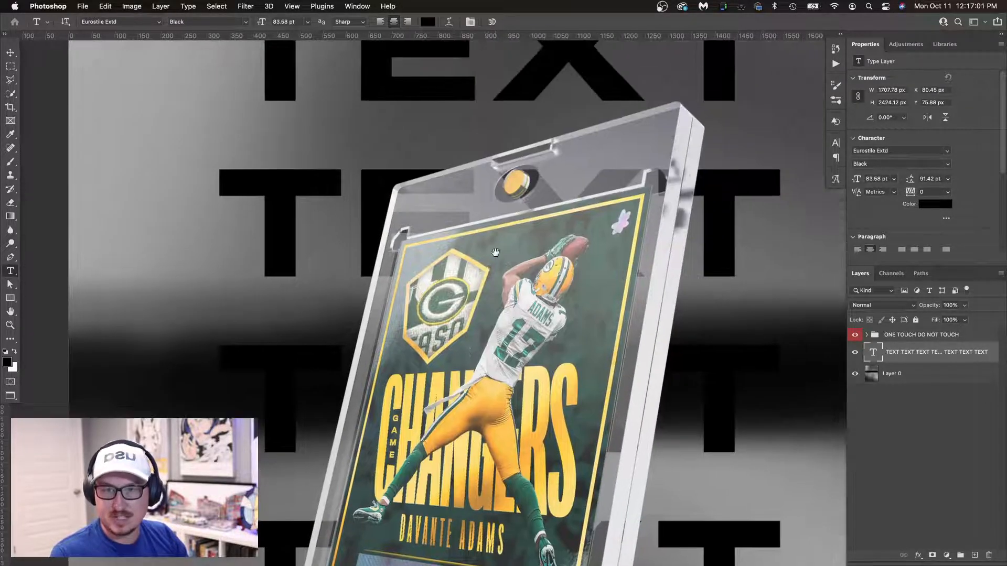
{"action": "scroll", "coordinate": [575, 213], "scroll_direction": "down", "scroll_amount": 12}
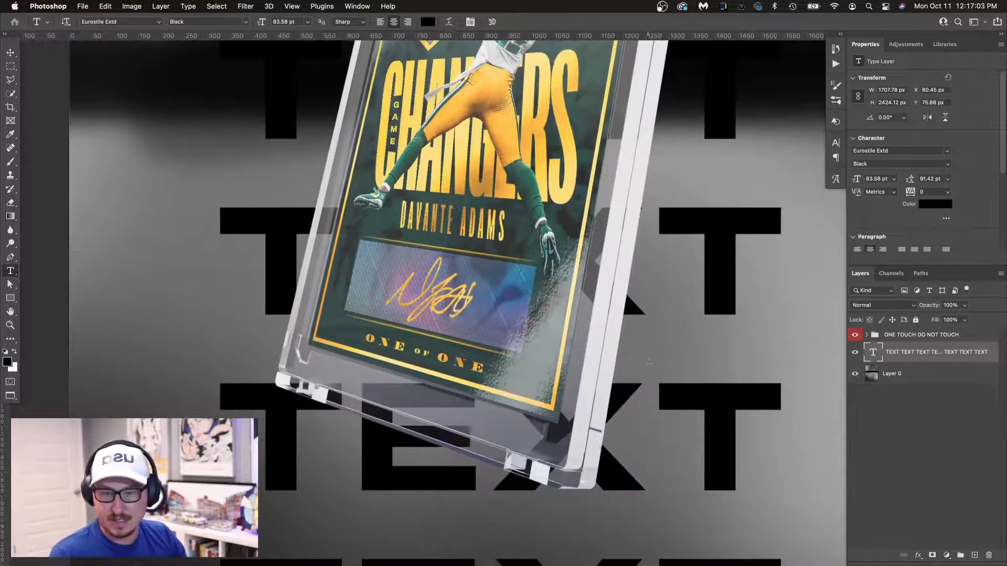
{"action": "key", "text": "v"}
{"action": "left_click_drag", "start_coordinate": [675, 355], "coordinate": [631, 321]}
{"action": "scroll", "coordinate": [631, 321], "scroll_direction": "down", "scroll_amount": 5}
{"action": "scroll", "coordinate": [631, 321], "scroll_direction": "down", "scroll_amount": 4}
{"action": "left_click_drag", "start_coordinate": [618, 282], "coordinate": [537, 314]}
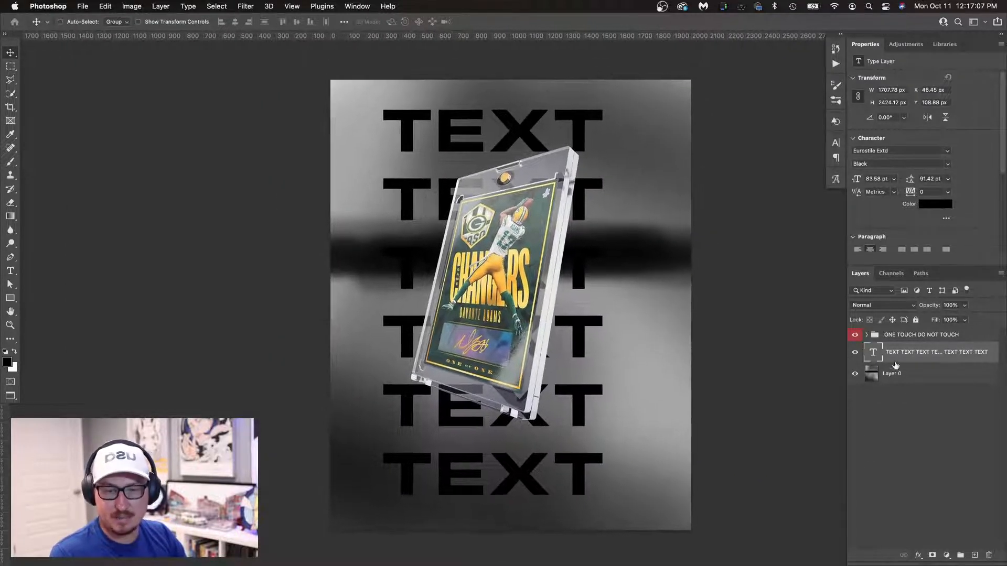
{"action": "left_click", "coordinate": [900, 336]}
{"action": "left_click_drag", "start_coordinate": [564, 261], "coordinate": [585, 261]}
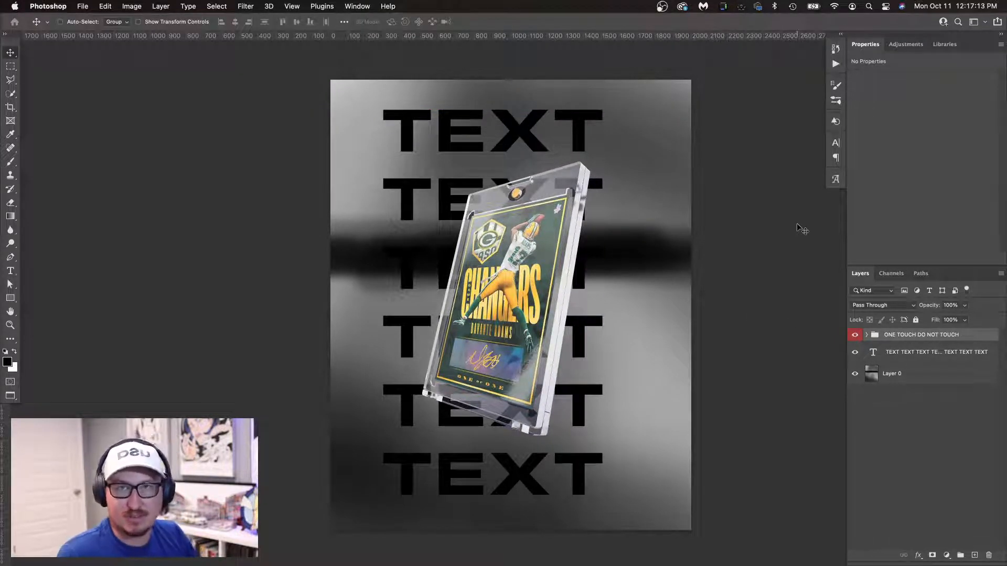
Close the untitled composition without saving, along with the tilted case mockup and its AdamsDesign card file.
{"action": "key", "text": "super+w"}
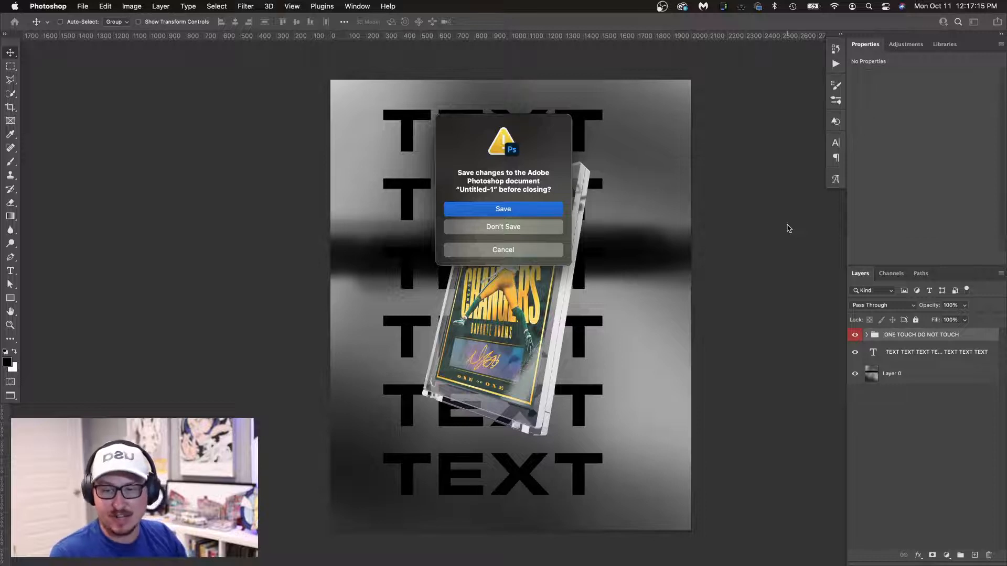
{"action": "key", "text": "super+d"}
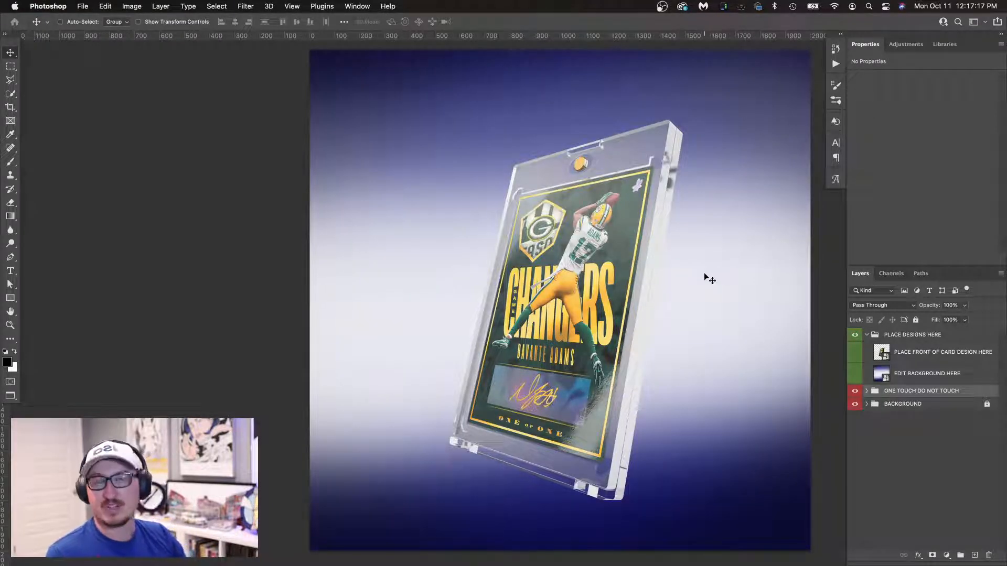
{"action": "key", "text": "super+w"}
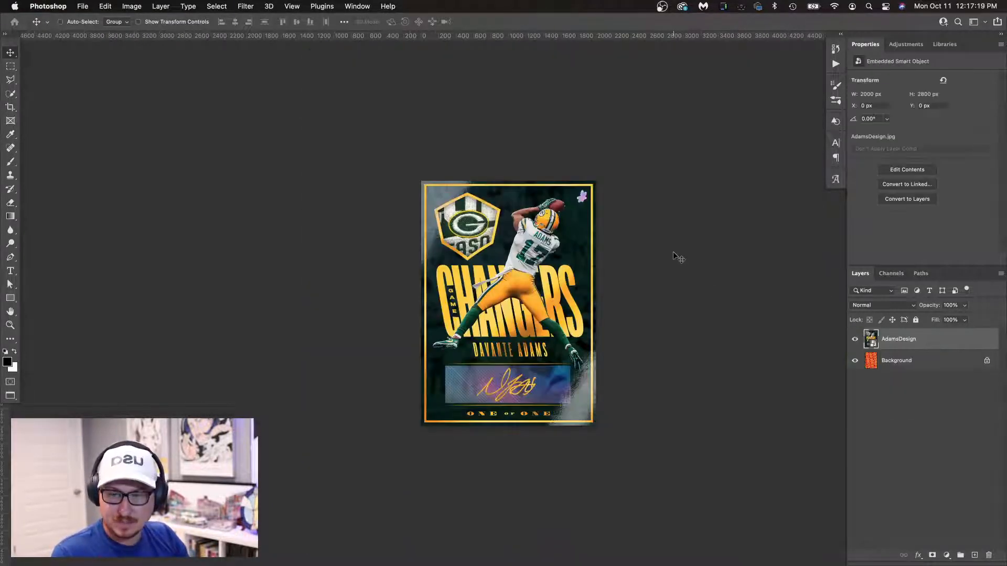
{"action": "key", "text": "super+w"}
{"action": "key", "text": "super+w"}
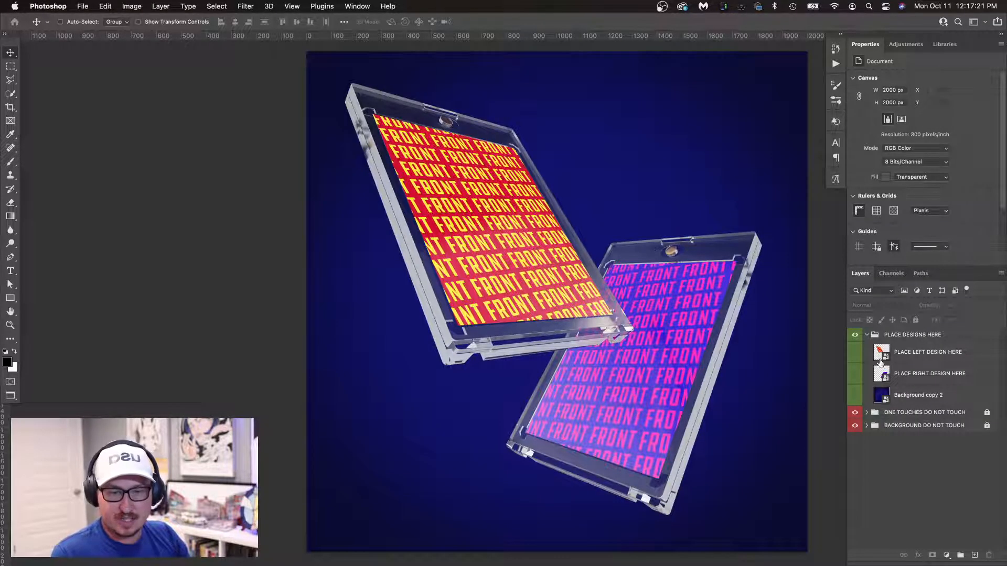
Place AdamsDesign.jpg over the red placeholder in the PLACE LEFT DESIGN HERE smart object, and save and close it.
{"action": "double_click", "coordinate": [881, 361]}
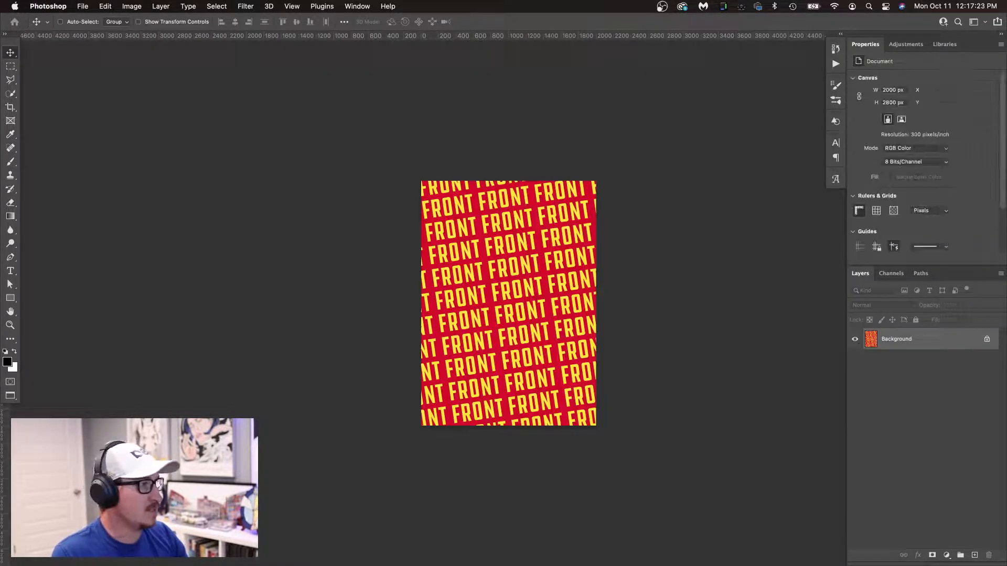
{"action": "key", "text": "Return"}
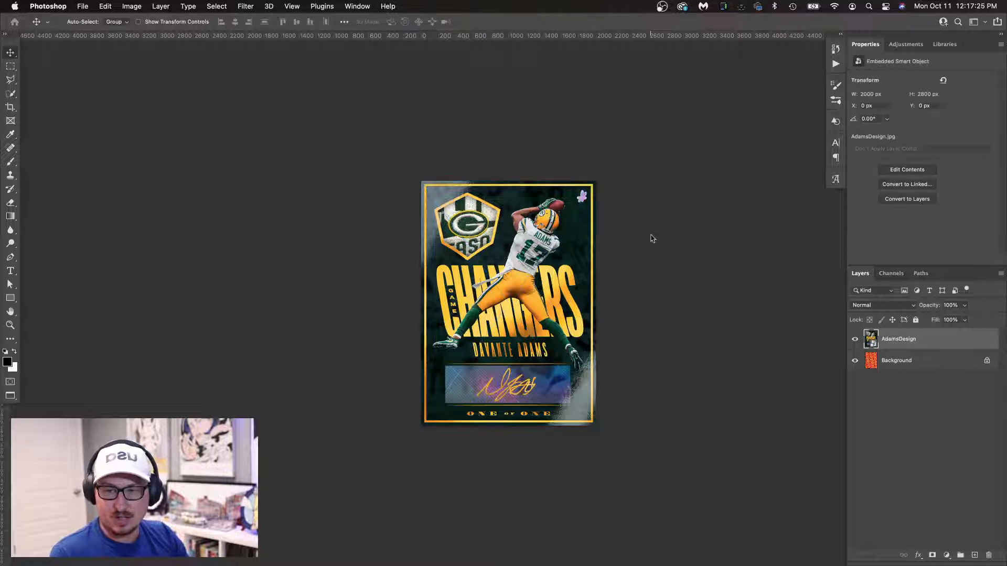
{"action": "key", "text": "super+s"}
{"action": "key", "text": "super+w"}
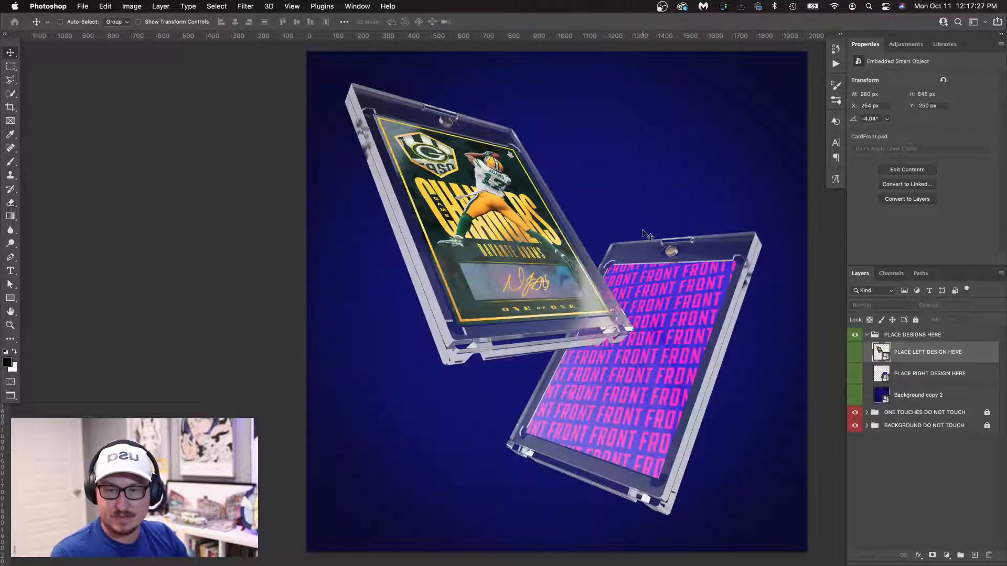
Place ObiCard.jpg over the purple placeholder in the PLACE RIGHT DESIGN HERE smart object, and save and close it.
{"action": "double_click", "coordinate": [885, 375]}
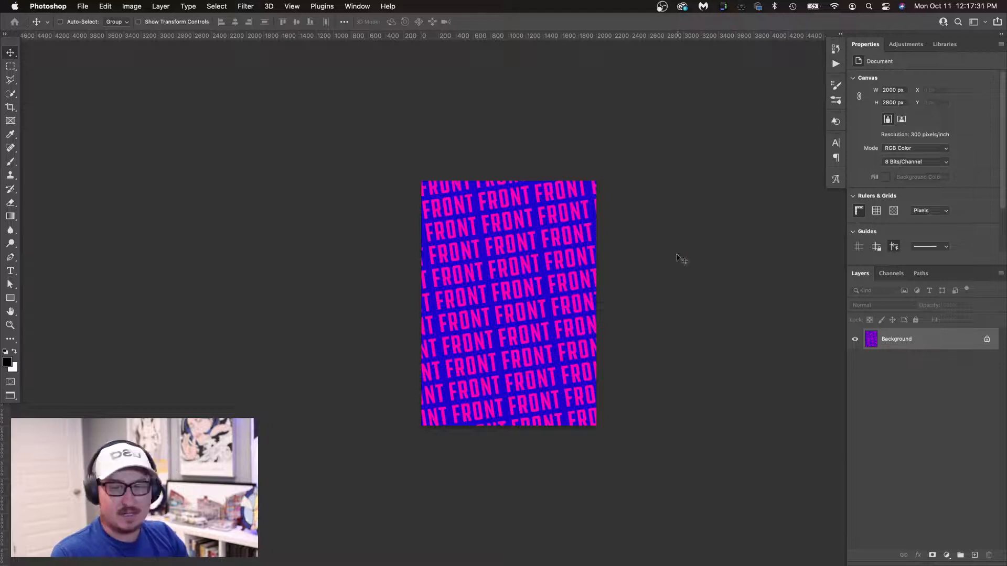
{"action": "key", "text": "super+v"}
{"action": "key", "text": "Return"}
{"action": "key", "text": "super+s"}
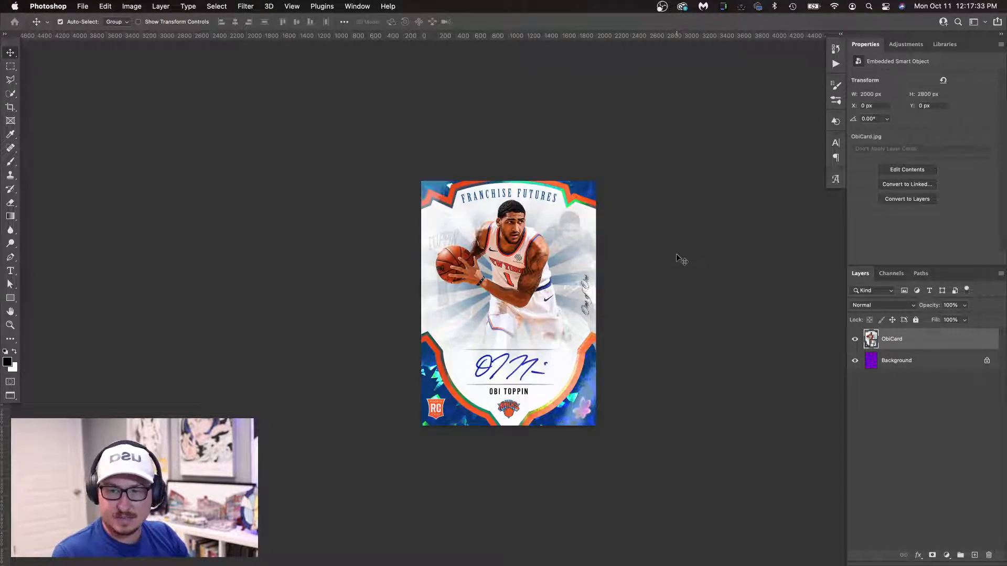
{"action": "key", "text": "super+w"}
{"action": "key", "text": "super+w"}
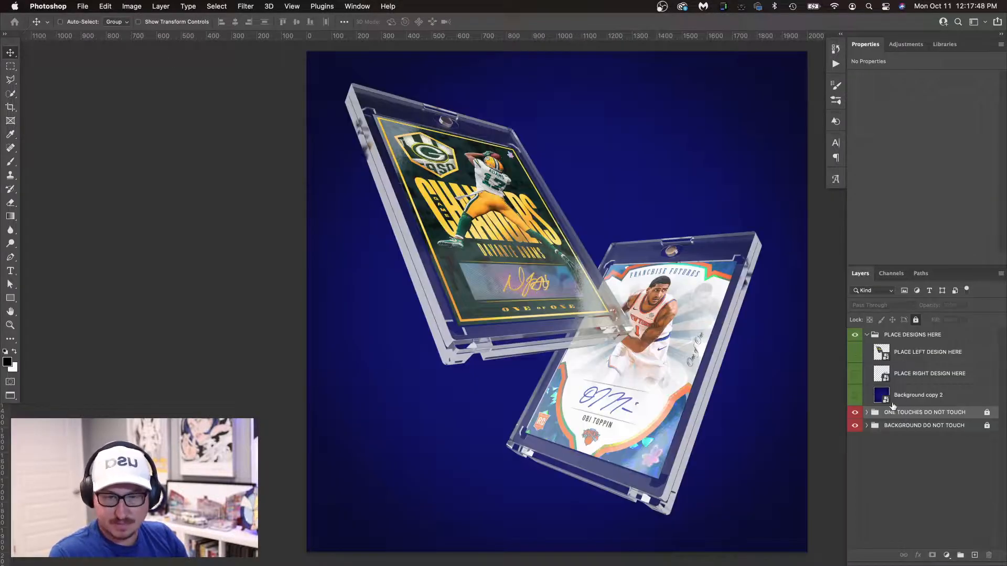
Examine the layers inside the ONE TOUCHES DO NOT TOUCH group, including the visibility of the Background copy layer.
{"action": "left_click", "coordinate": [882, 396]}
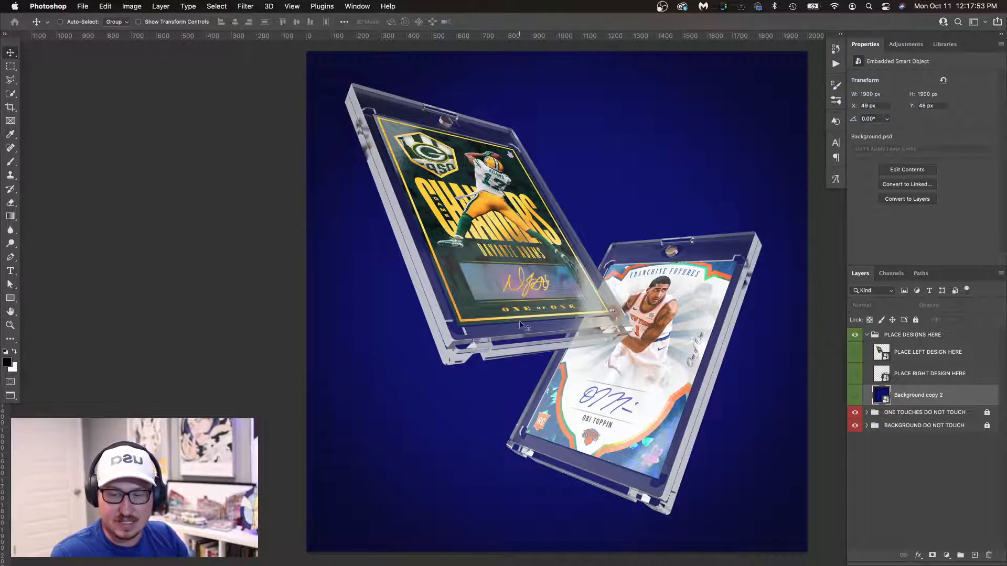
{"action": "left_click", "coordinate": [867, 412]}
{"action": "scroll", "coordinate": [900, 429], "scroll_direction": "down", "scroll_amount": 3}
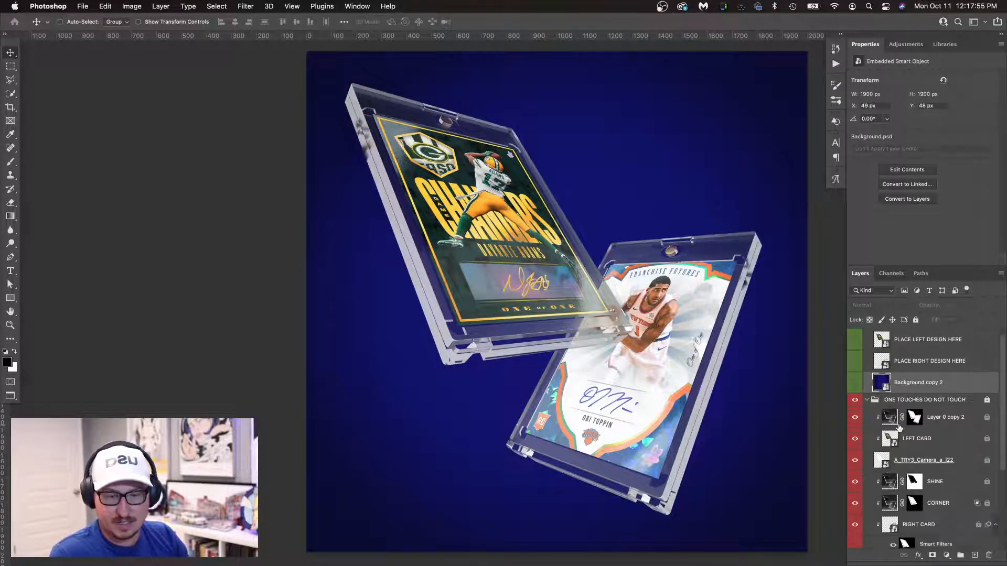
{"action": "scroll", "coordinate": [900, 429], "scroll_direction": "down", "scroll_amount": 1}
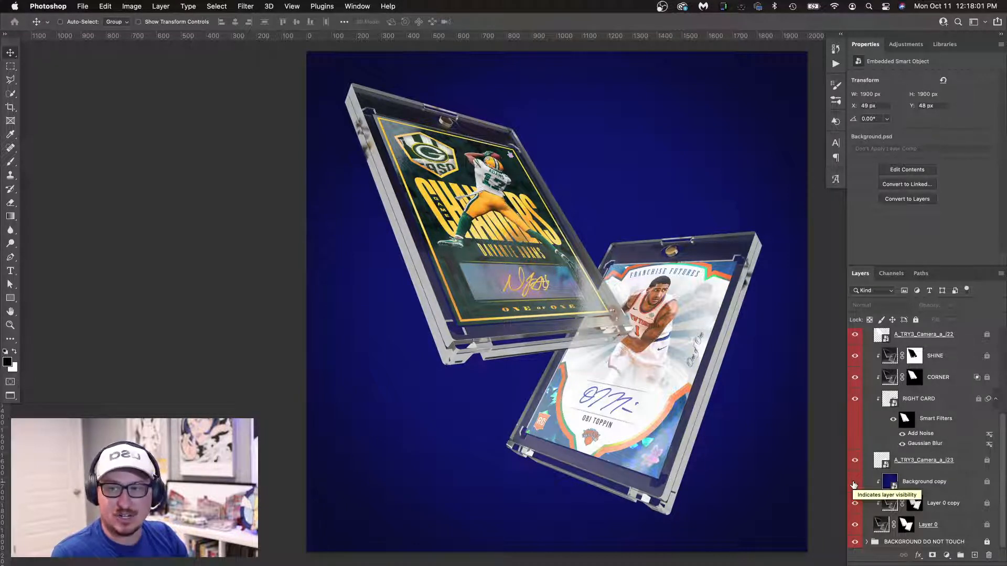
{"action": "left_click", "coordinate": [854, 485]}
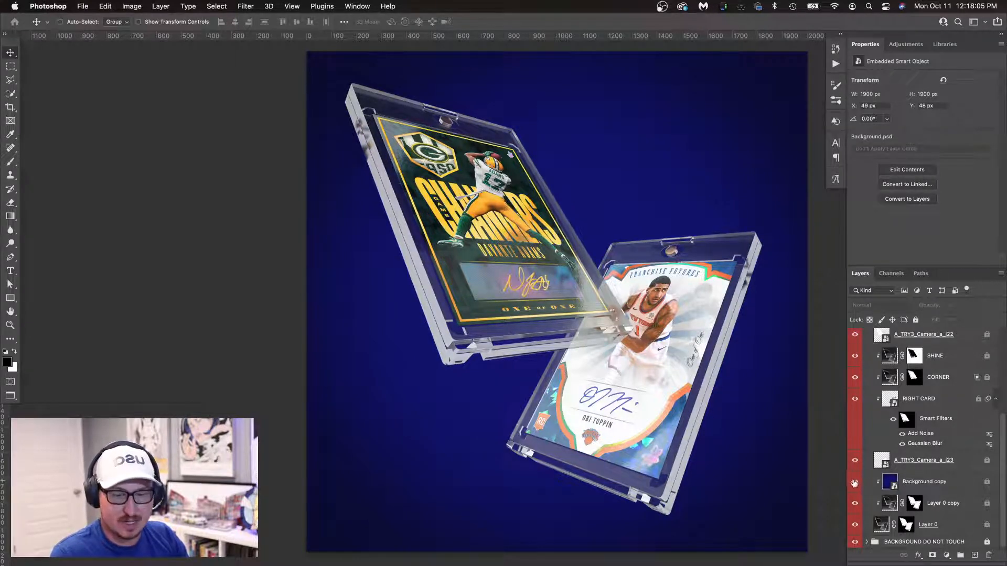
{"action": "scroll", "coordinate": [868, 474], "scroll_direction": "up", "scroll_amount": 4}
{"action": "left_click", "coordinate": [868, 413]}
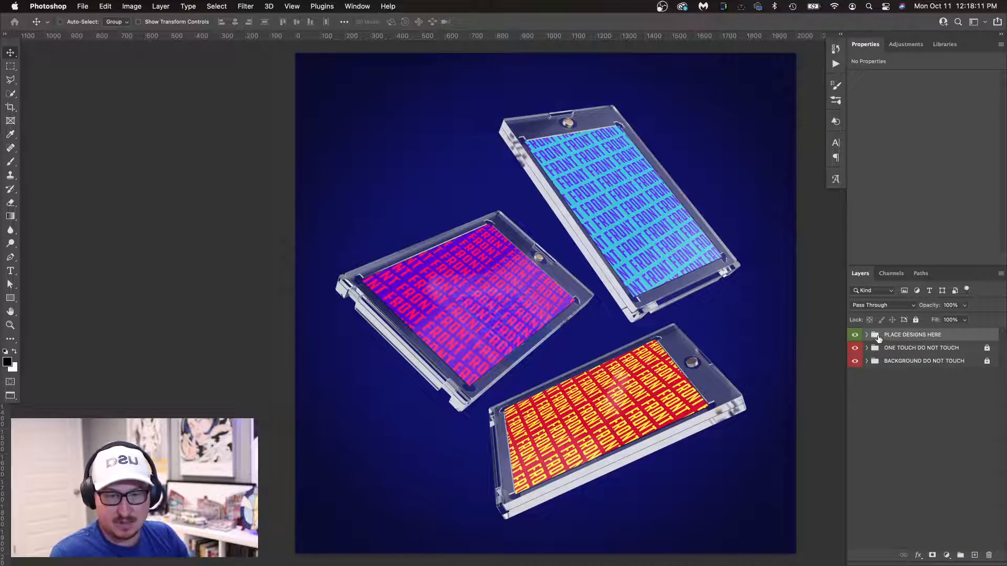
Place UrlacherGraphic.jpg rotated -90° and scaled to 19.20% in the top card design smart object of the three-case mockup, and close it.
{"action": "left_click", "coordinate": [867, 336]}
{"action": "double_click", "coordinate": [881, 349]}
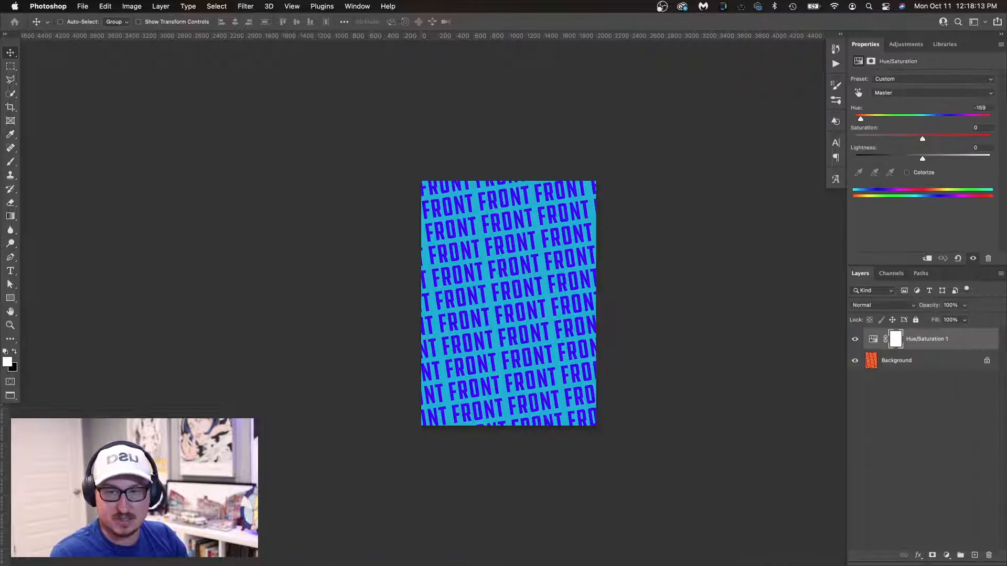
{"action": "key", "text": "Tab"}
{"action": "key", "text": "Tab"}
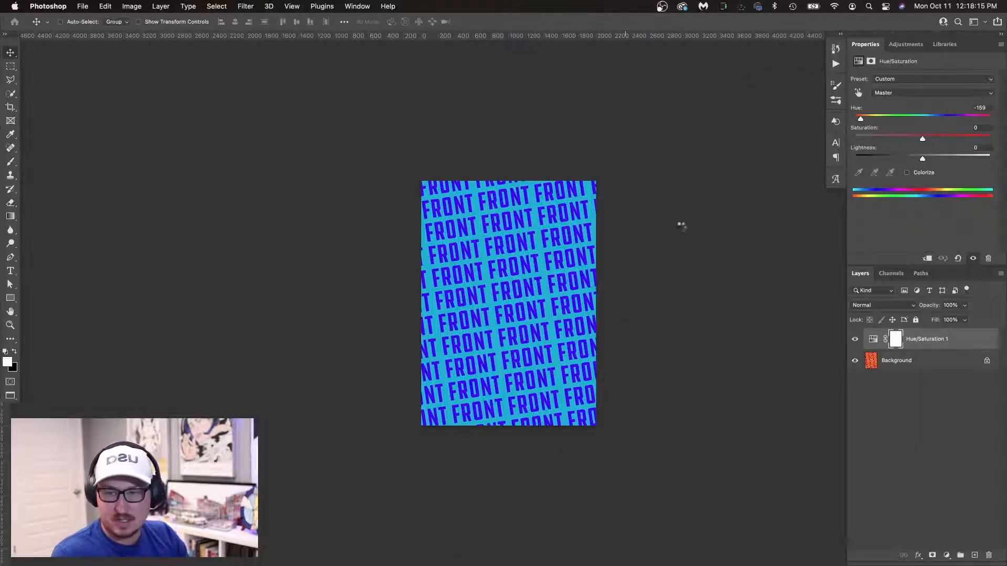
{"action": "key", "text": "super+v"}
{"action": "left_click_drag", "start_coordinate": [645, 220], "coordinate": [433, 173]}
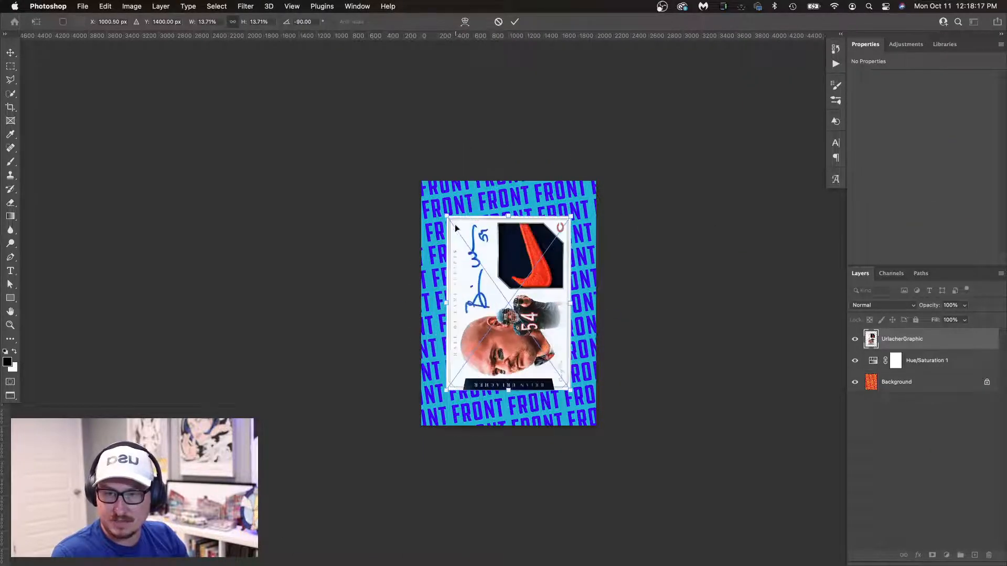
{"action": "left_click_drag", "start_coordinate": [447, 216], "coordinate": [422, 179]}
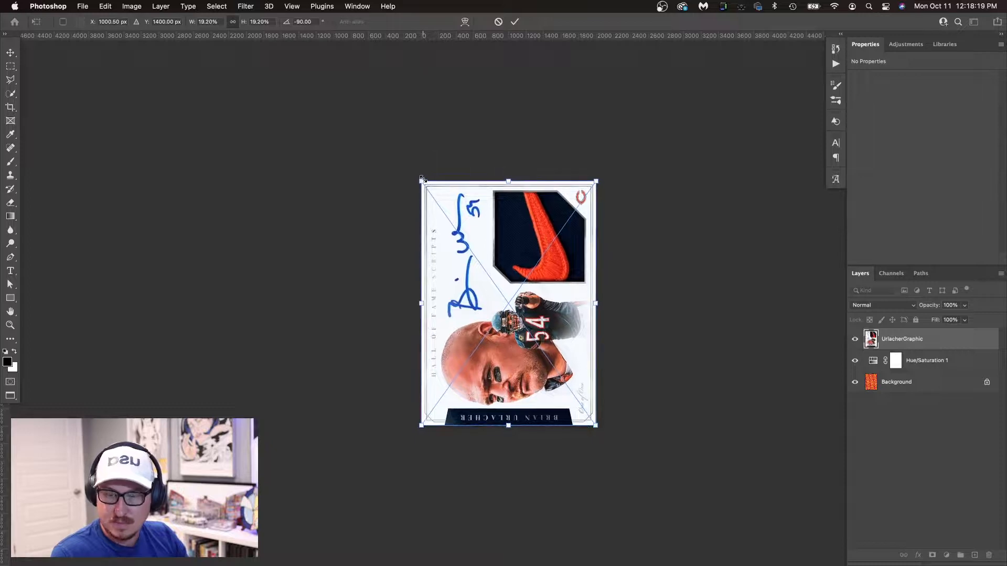
{"action": "key", "text": "Return"}
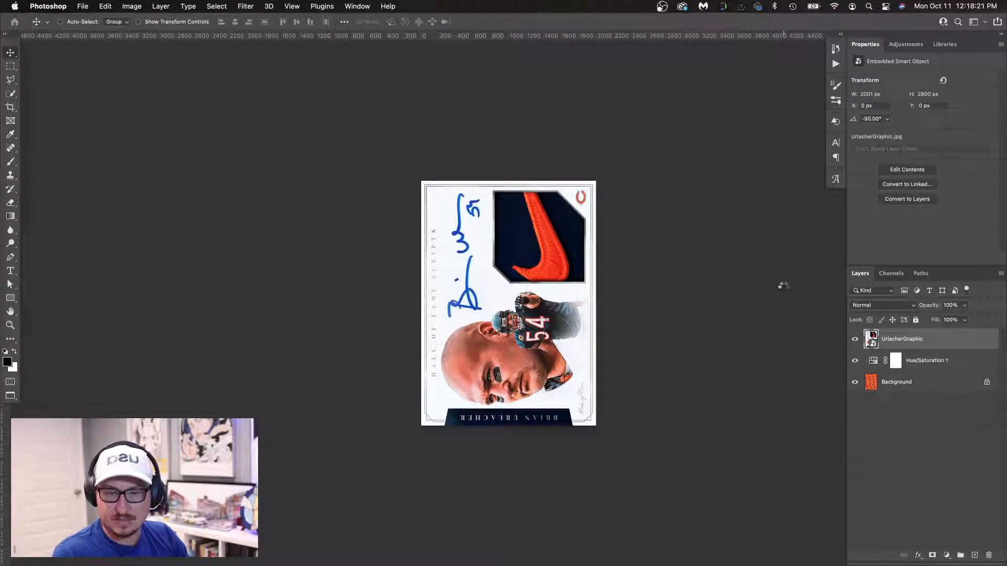
{"action": "key", "text": "super+w"}
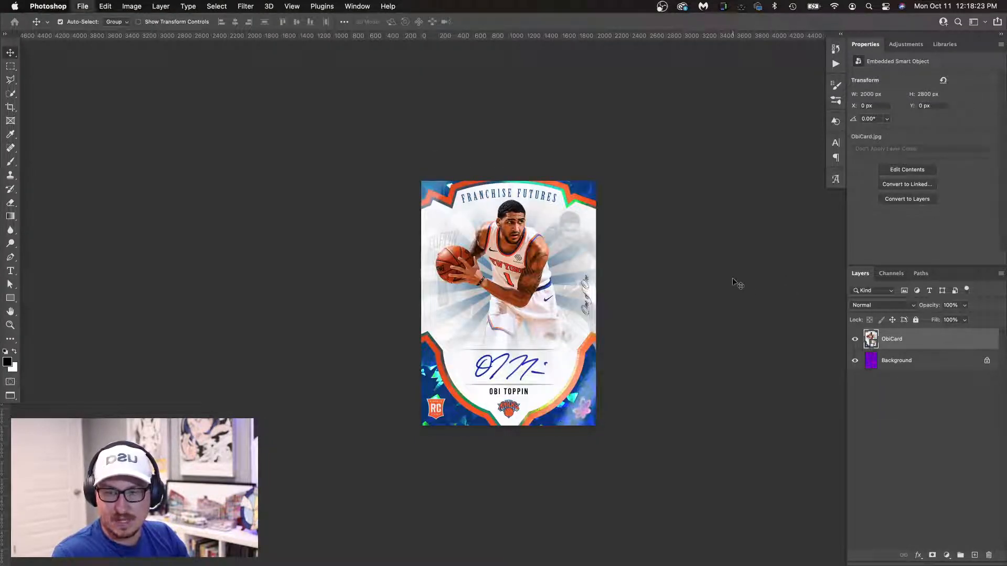
Close the leftover ObiCard design file and the two-case mockup, and return to the three-case mockup.
{"action": "key", "text": "super+w"}
{"action": "key", "text": "super+w"}
{"action": "key", "text": "super+w"}
{"action": "key", "text": "super+w"}
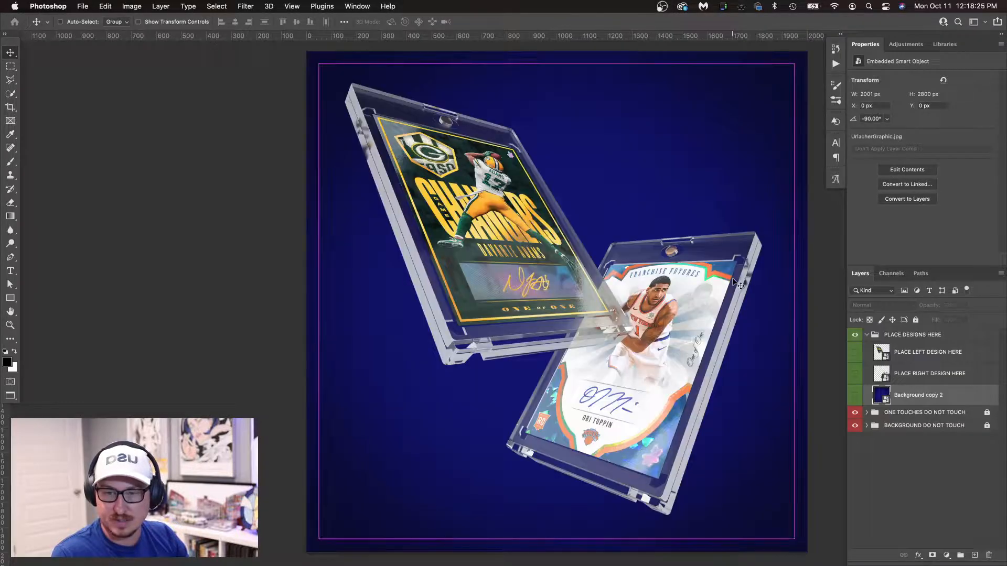
{"action": "key", "text": "super+w"}
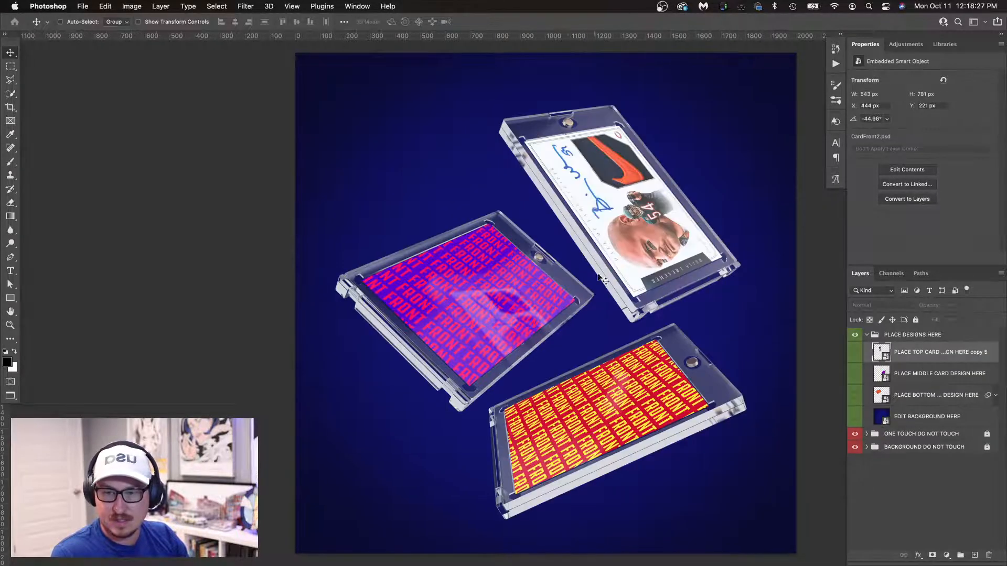
Inspect the reflections on the purple middle card case up close.
{"action": "key", "text": "z"}
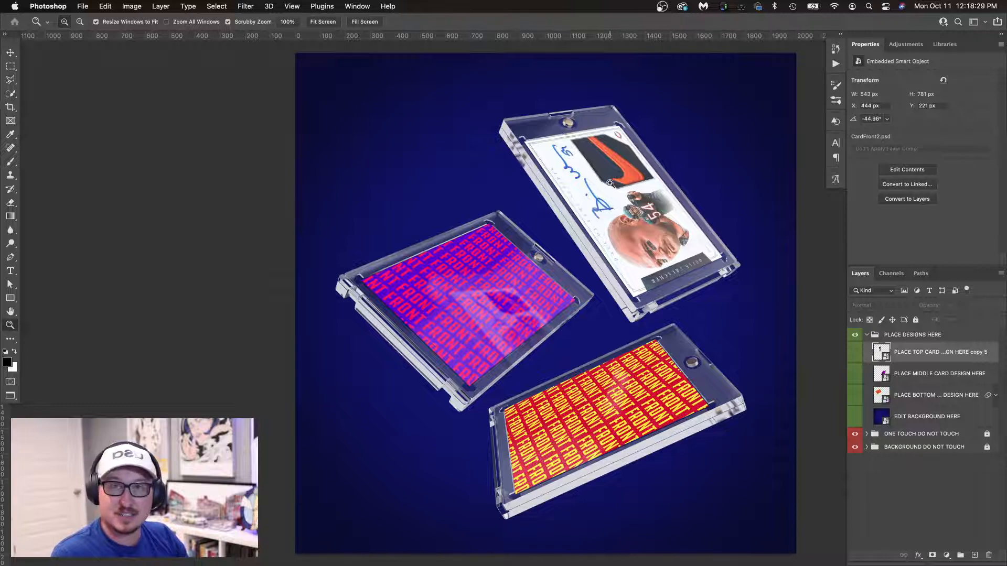
{"action": "left_click", "coordinate": [498, 319]}
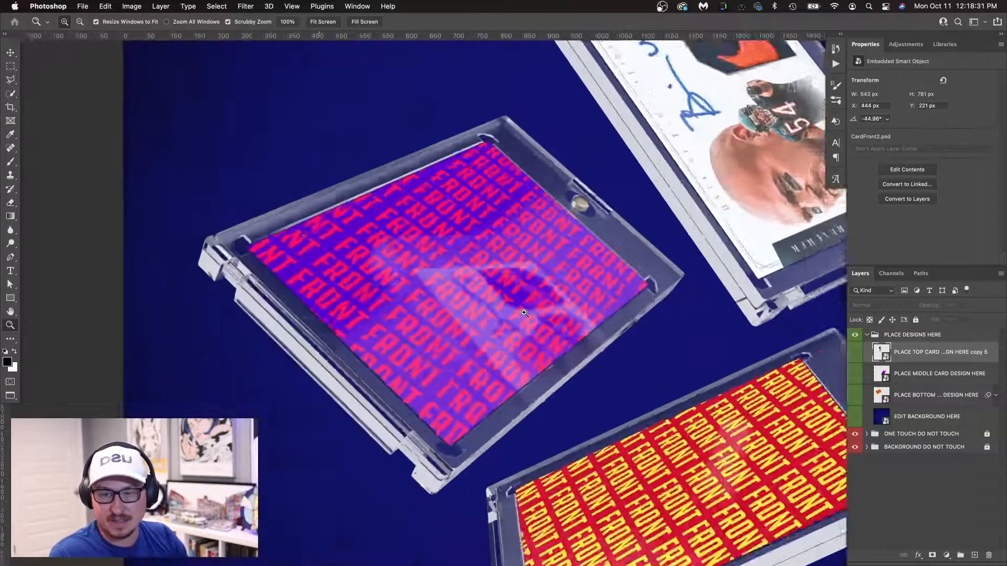
{"action": "key", "text": "v"}
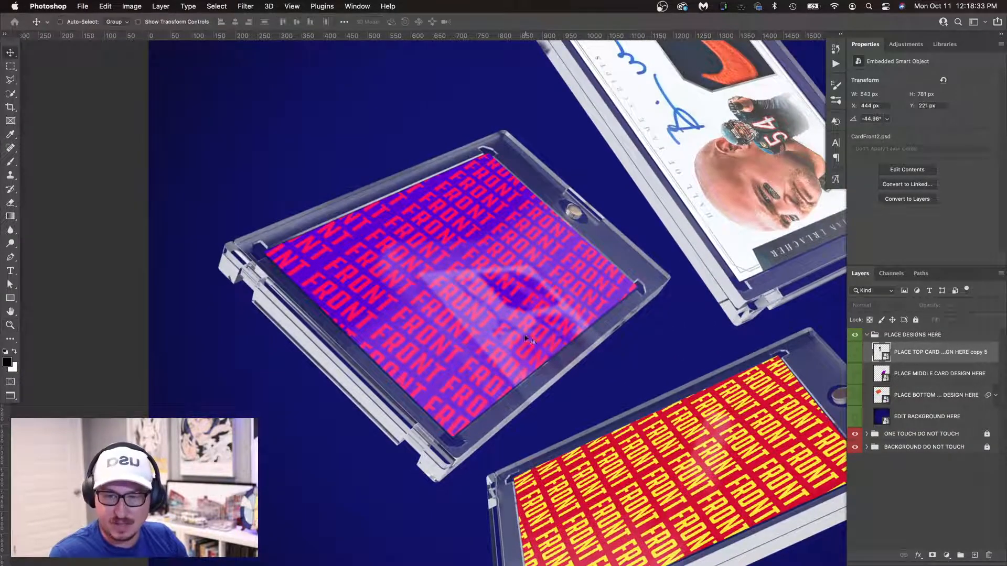
Place AdamsDesign.jpg in the middle card design smart object at full card size and close it to update the mockup.
{"action": "key", "text": "super+0"}
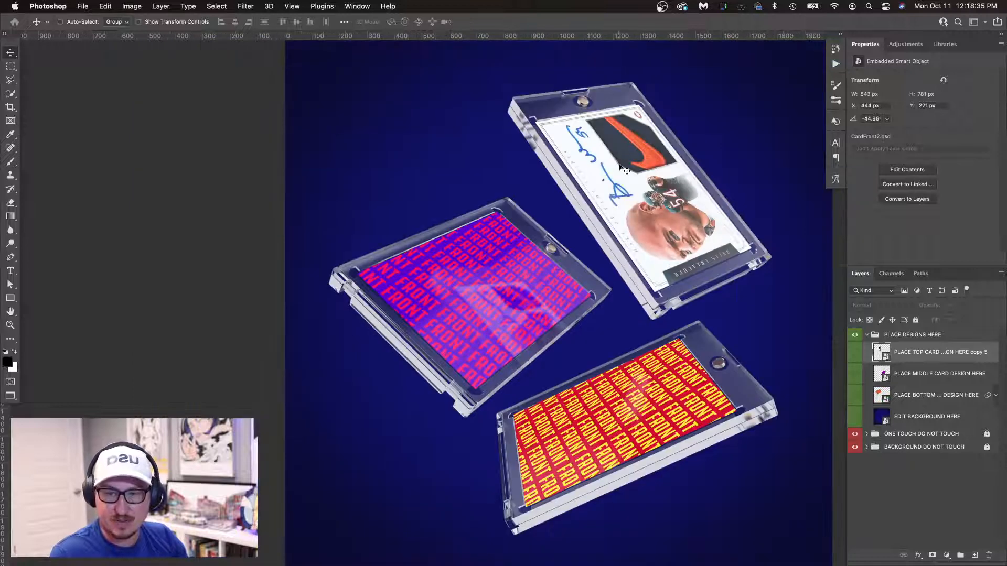
{"action": "double_click", "coordinate": [883, 373]}
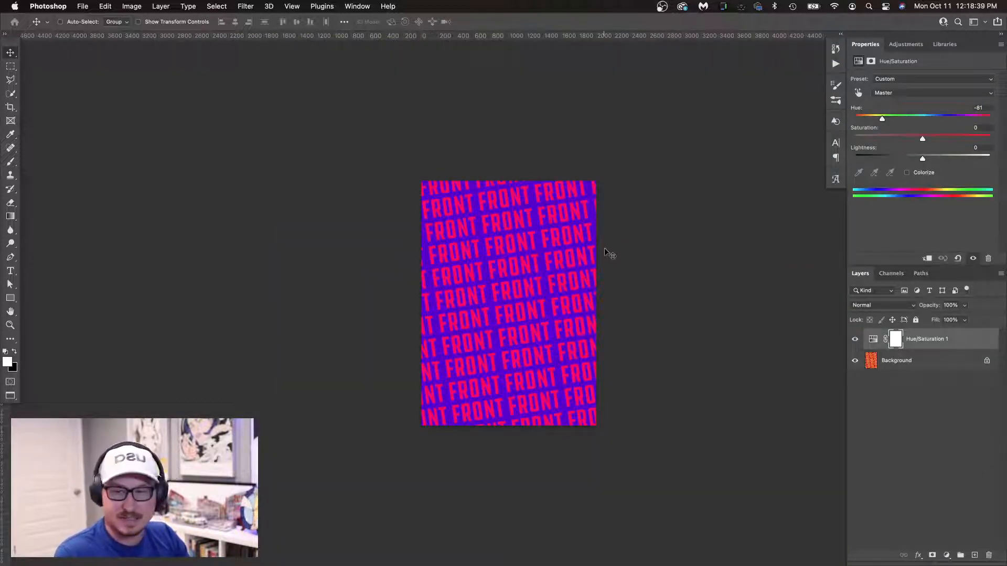
{"action": "key", "text": "super+v"}
{"action": "key", "text": "Return"}
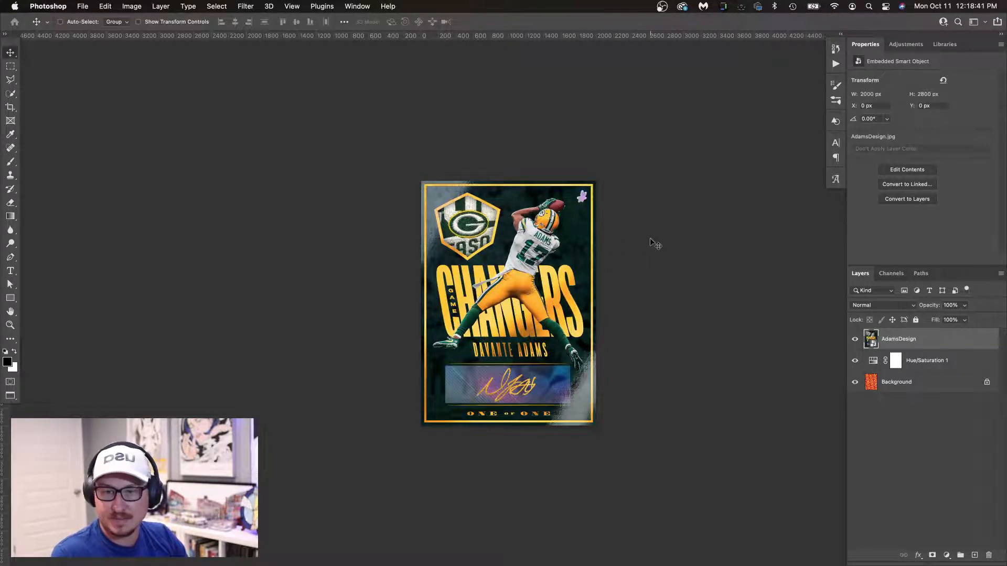
{"action": "key", "text": "super+w"}
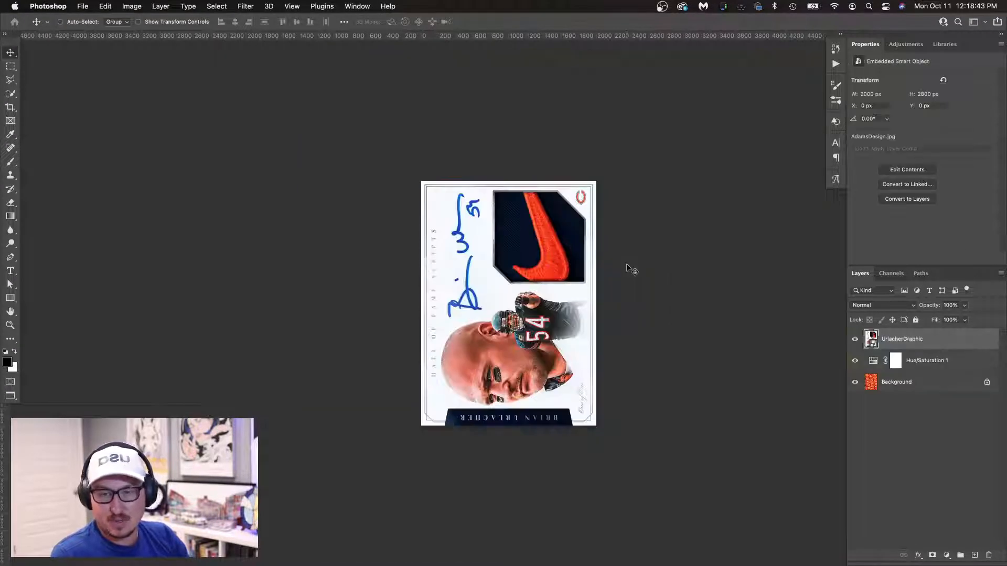
{"action": "key", "text": "super+w"}
{"action": "key", "text": "super+w"}
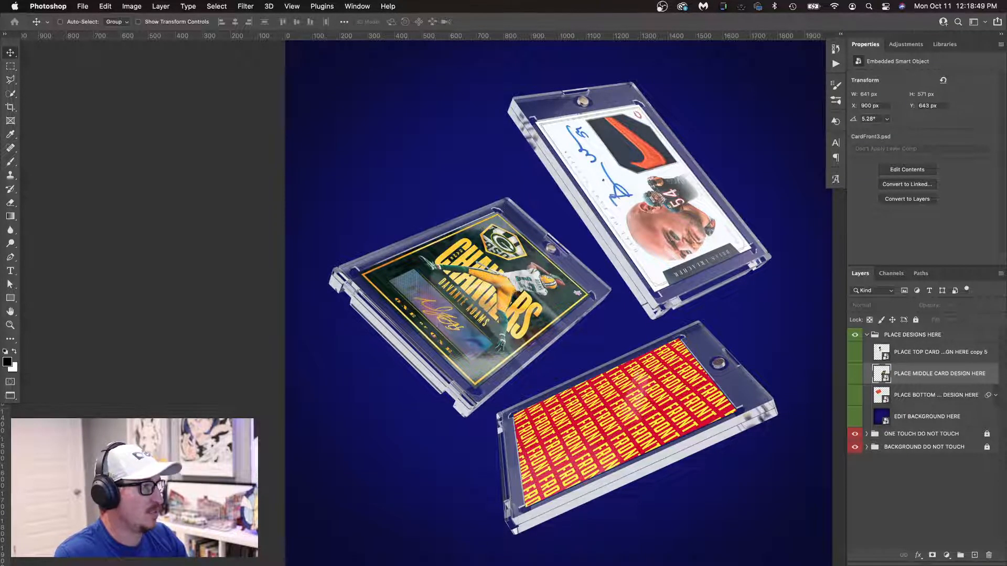
Place ObiCard.jpg at 22.86% in the bottom card design smart object, save it, and return to the mockup.
{"action": "key", "text": "Tab"}
{"action": "key", "text": "Tab"}
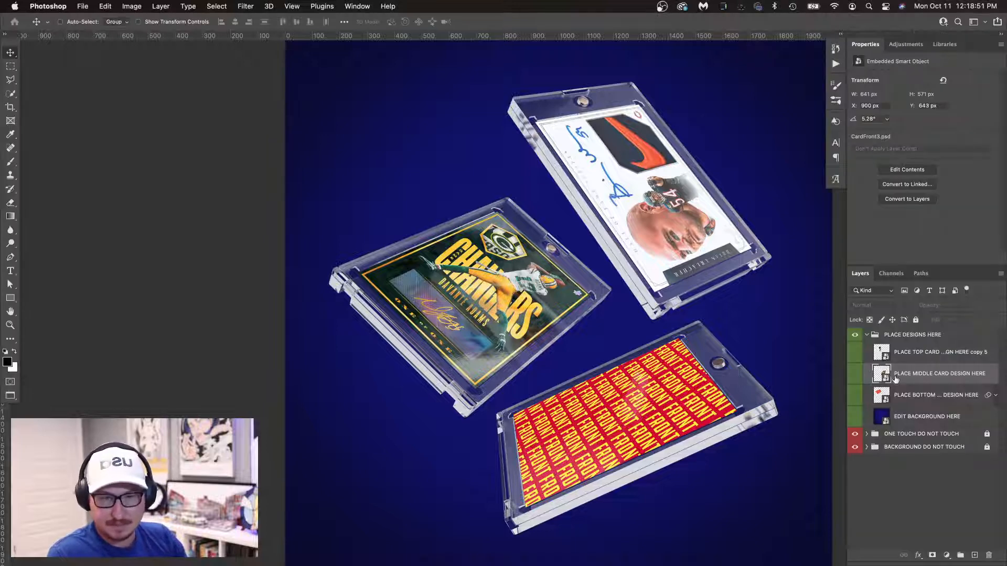
{"action": "double_click", "coordinate": [886, 405]}
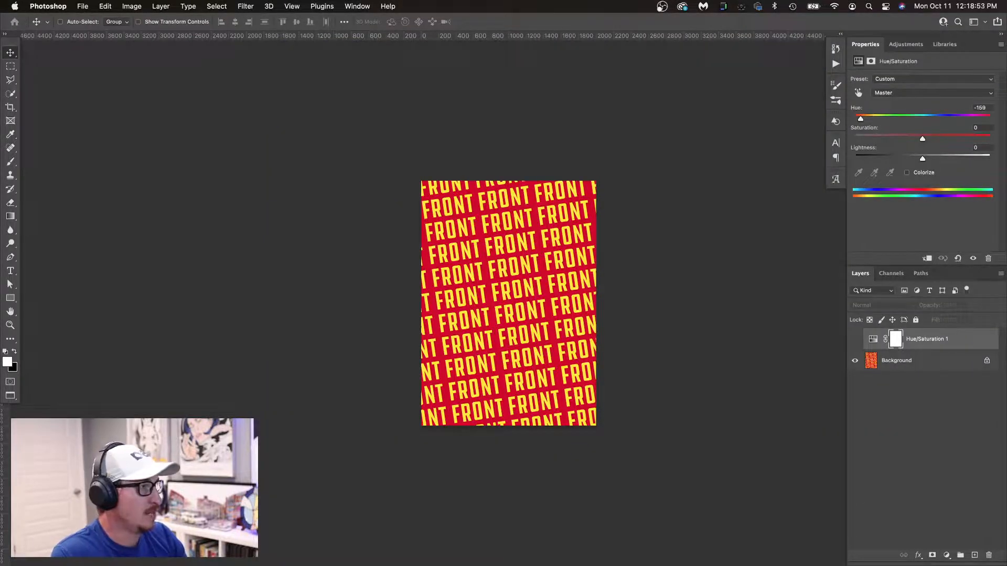
{"action": "left_click_drag", "start_coordinate": [580, 274], "coordinate": [598, 278]}
{"action": "key", "text": "super+s"}
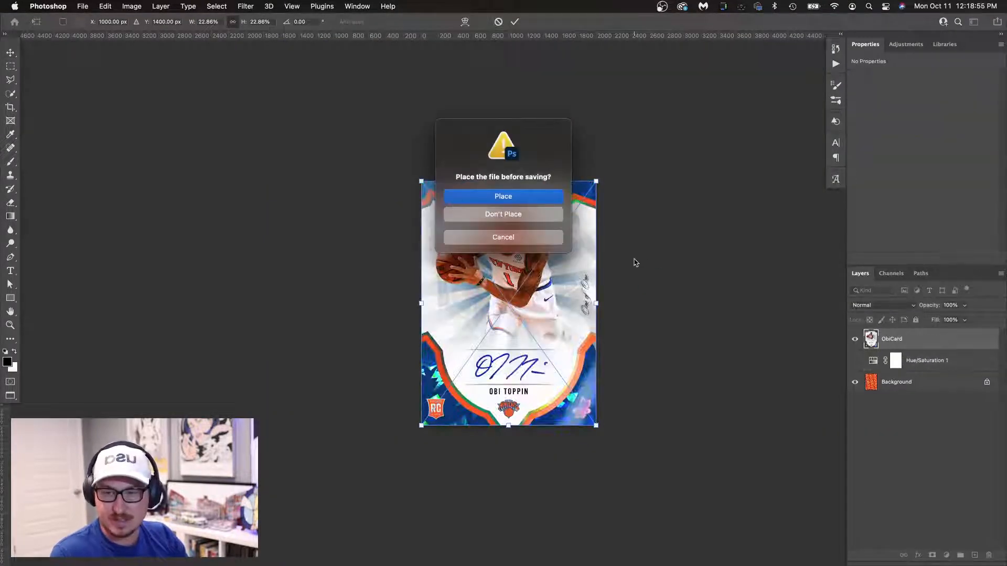
{"action": "key", "text": "Return"}
{"action": "key", "text": "super+w"}
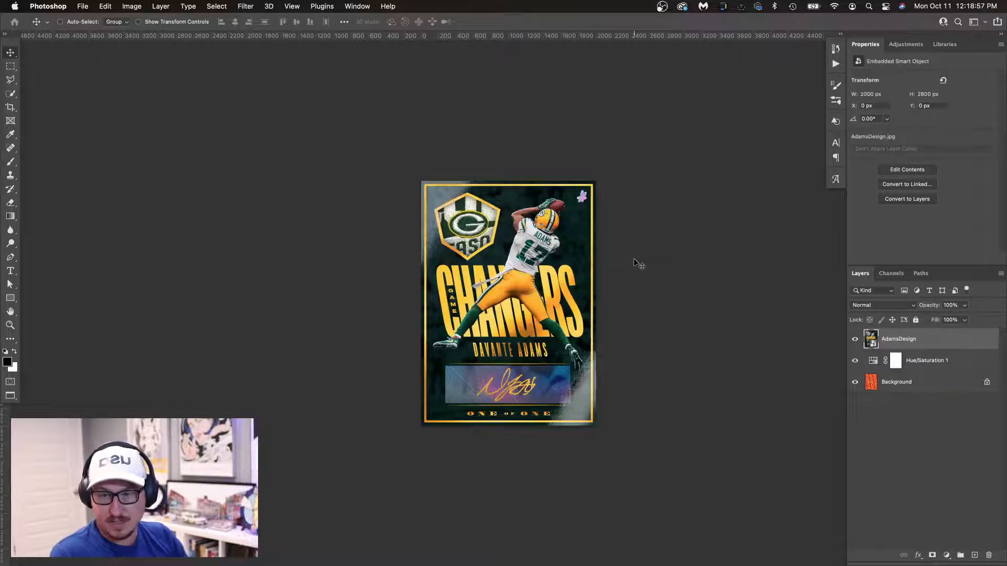
{"action": "key", "text": "super+w"}
{"action": "key", "text": "super+w"}
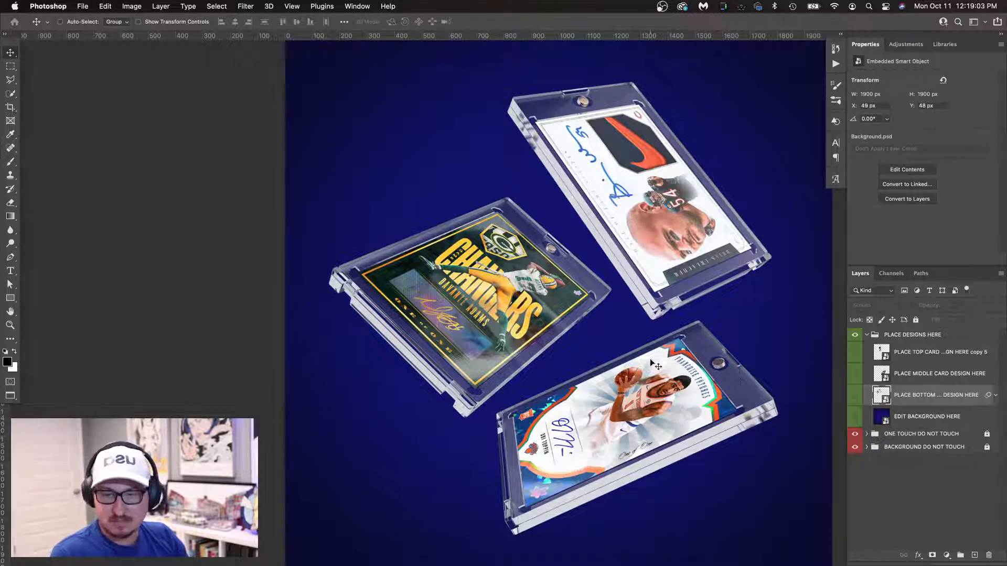
In the upright three-case mockup, place ObiCard.jpg at 22.86% in the right card design smart object and close it.
{"action": "key", "text": "super+grave"}
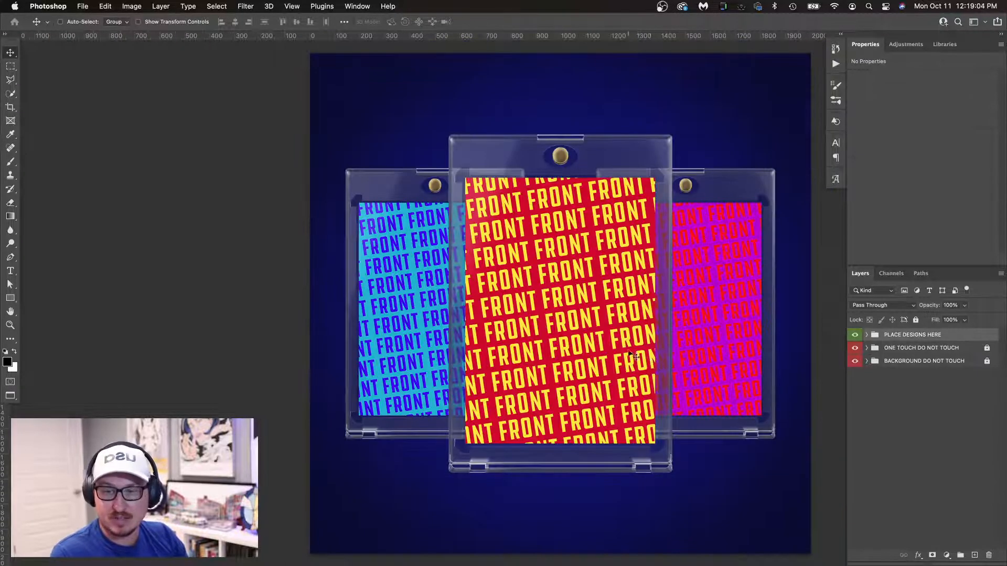
{"action": "left_click", "coordinate": [866, 335]}
{"action": "double_click", "coordinate": [883, 352]}
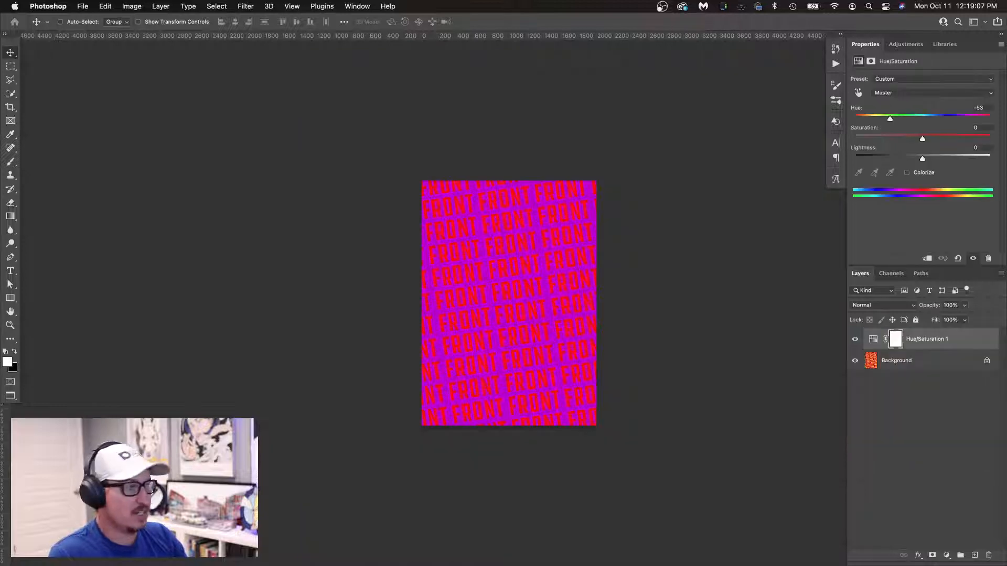
{"action": "left_click_drag", "start_coordinate": [1006, 286], "coordinate": [581, 258]}
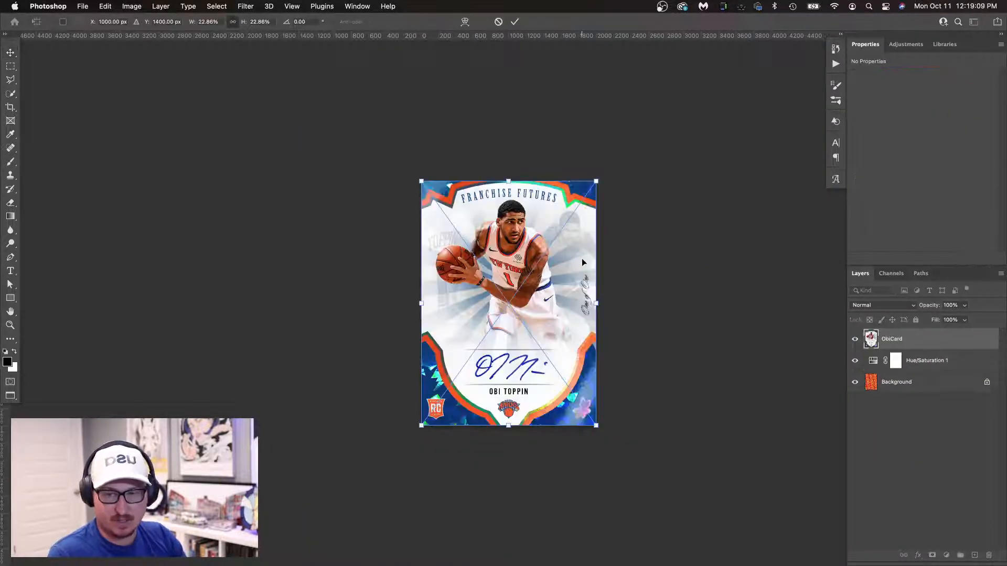
{"action": "key", "text": "Return"}
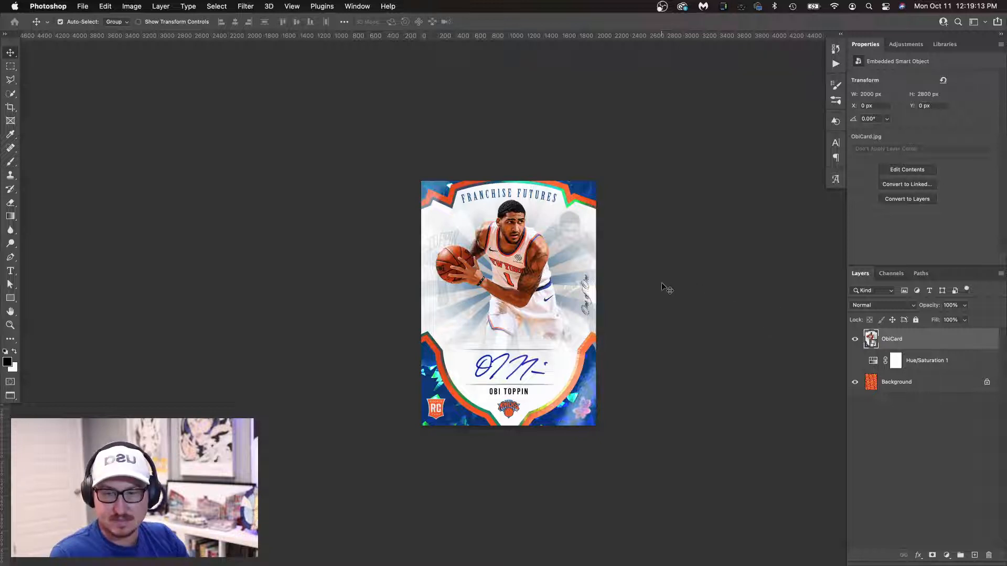
{"action": "key", "text": "super+w"}
{"action": "key", "text": "super+w"}
{"action": "key", "text": "super+w"}
{"action": "key", "text": "super+w"}
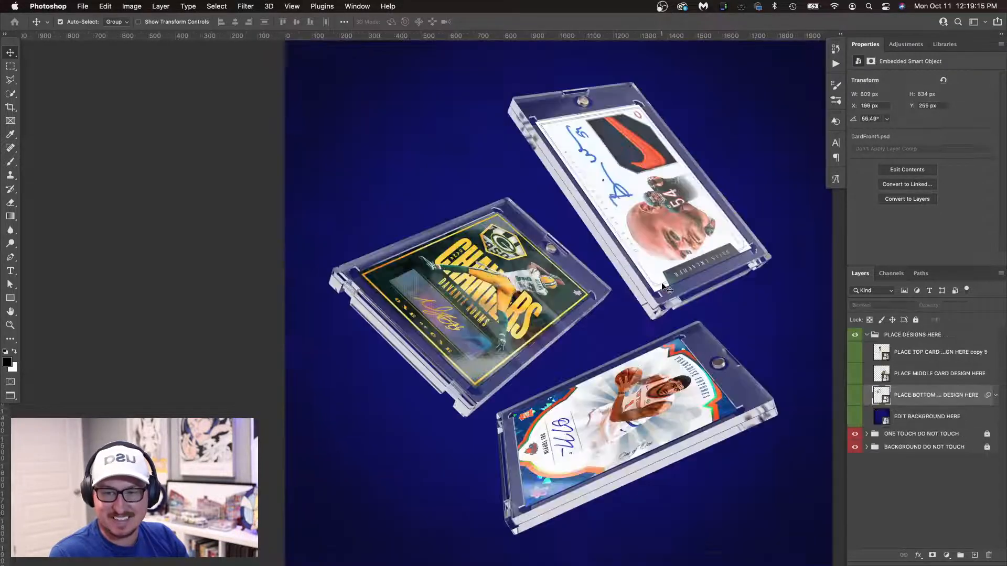
{"action": "key", "text": "super+w"}
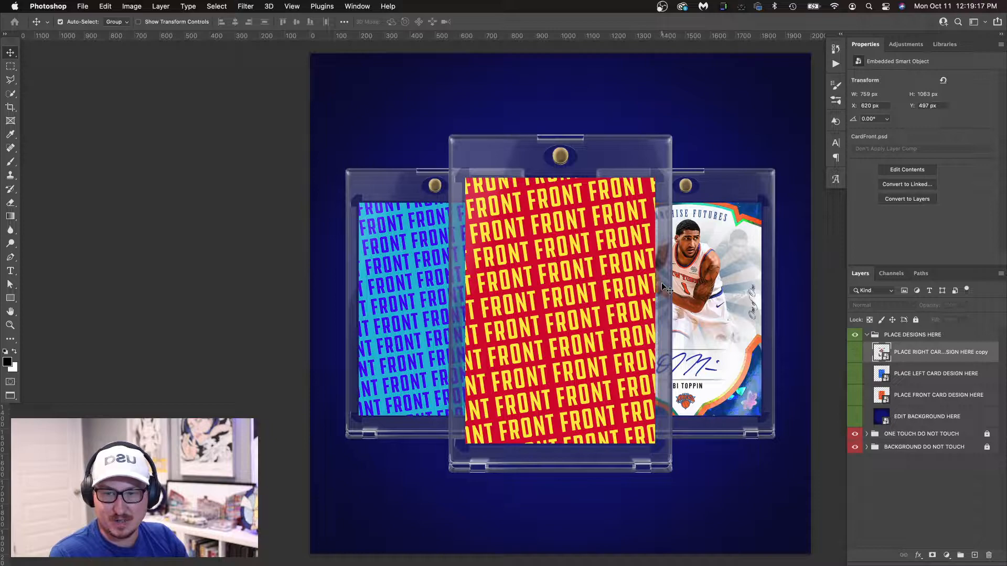
Place UrlacherGraphic.jpg in the left card design smart object, rotated -90° and scaled to about 2009 x 2812 px.
{"action": "key", "text": "z"}
{"action": "mouse_move", "coordinate": [696, 226]}
{"action": "left_mouse_down"}
{"action": "mouse_move", "coordinate": [785, 220]}
{"action": "mouse_move", "coordinate": [685, 213]}
{"action": "left_mouse_up"}
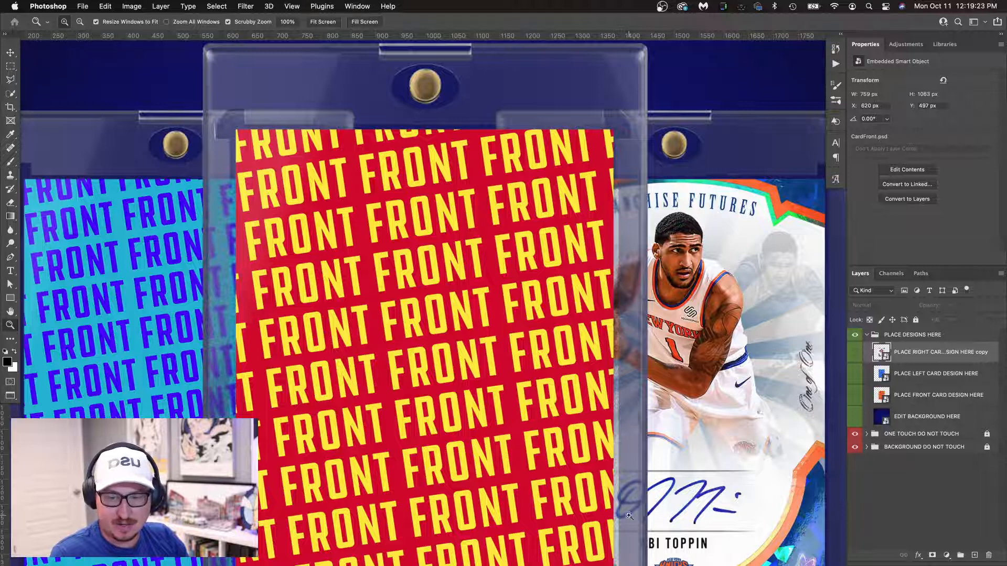
{"action": "left_click", "coordinate": [649, 369], "text": "alt"}
{"action": "left_click", "coordinate": [644, 361], "text": "alt"}
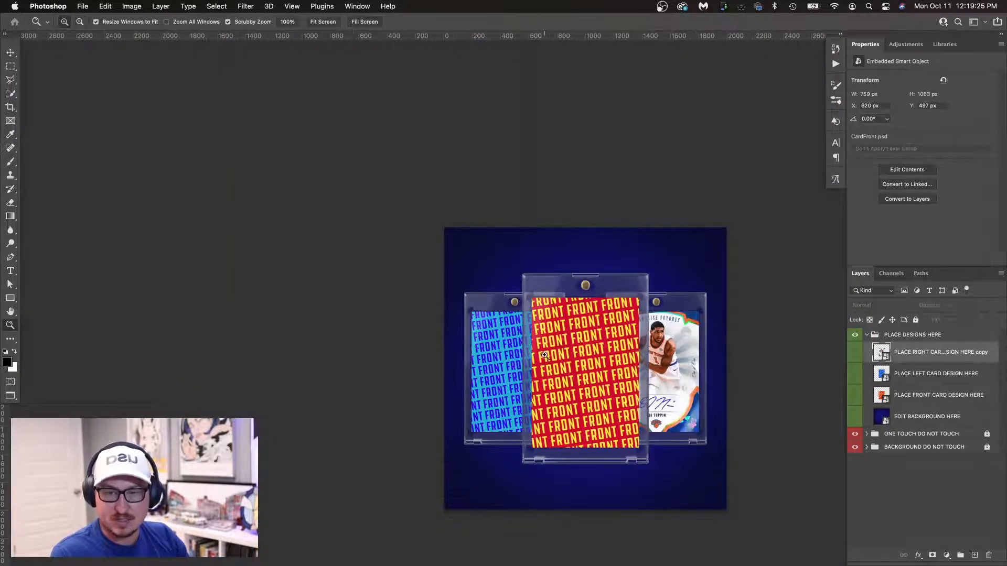
{"action": "left_click", "coordinate": [630, 358]}
{"action": "key", "text": "v"}
{"action": "double_click", "coordinate": [882, 375]}
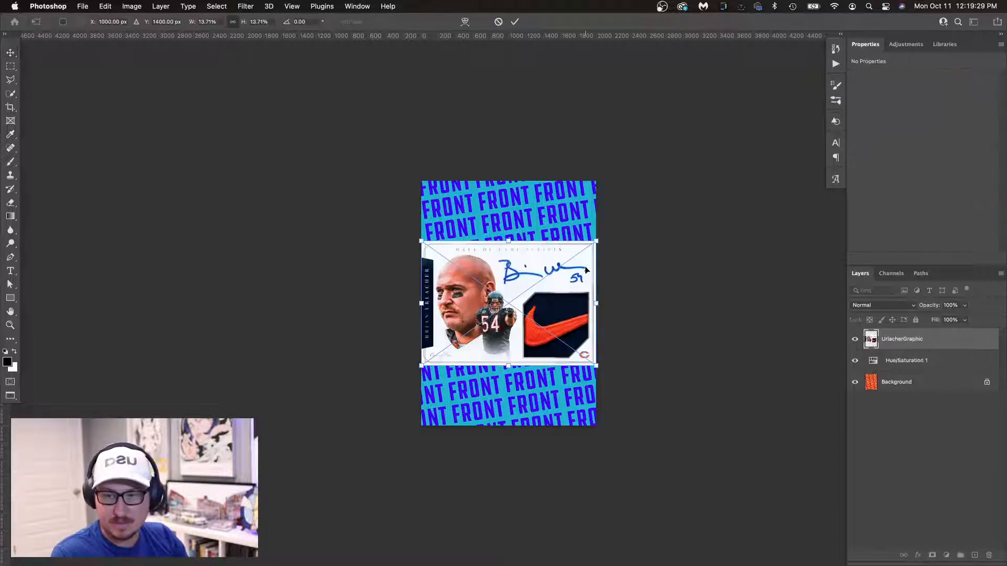
{"action": "left_click_drag", "start_coordinate": [618, 235], "coordinate": [417, 181]}
{"action": "key", "text": "Return"}
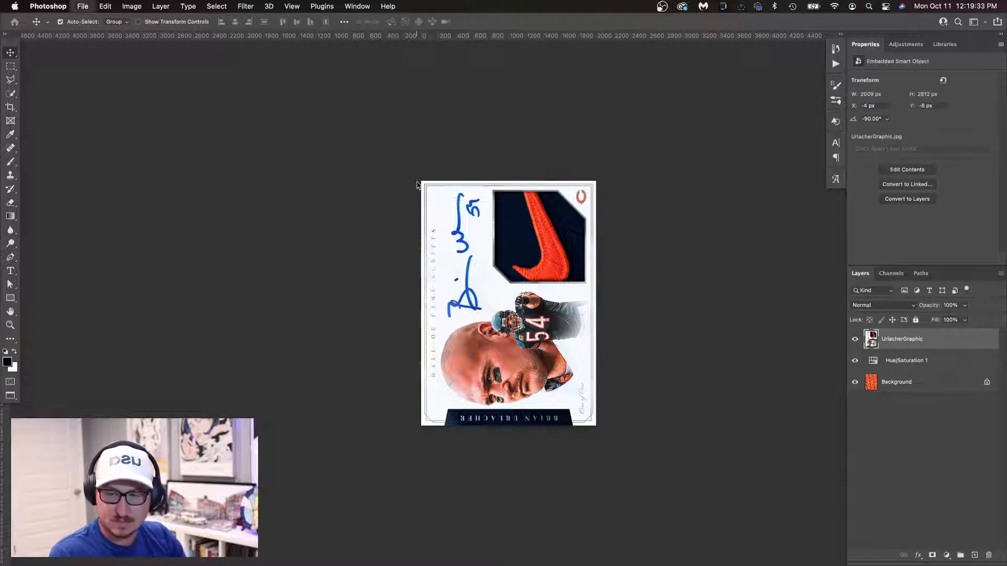
Close the left card design file and the leftover design files, and return to the upright three-case mockup.
{"action": "key", "text": "super+w"}
{"action": "key", "text": "super+w"}
{"action": "key", "text": "super+w"}
{"action": "key", "text": "super+w"}
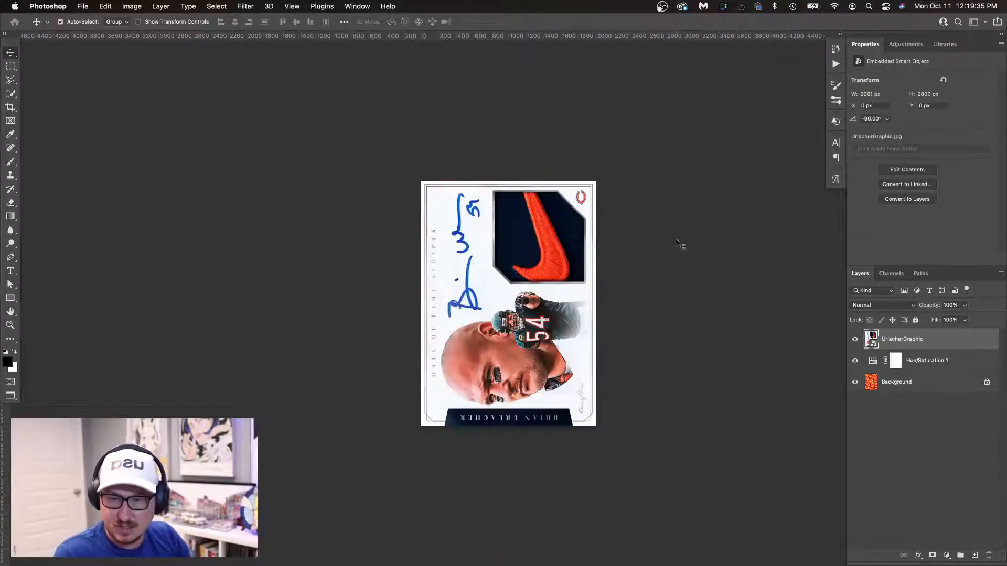
{"action": "key", "text": "super+w"}
{"action": "key", "text": "super+grave"}
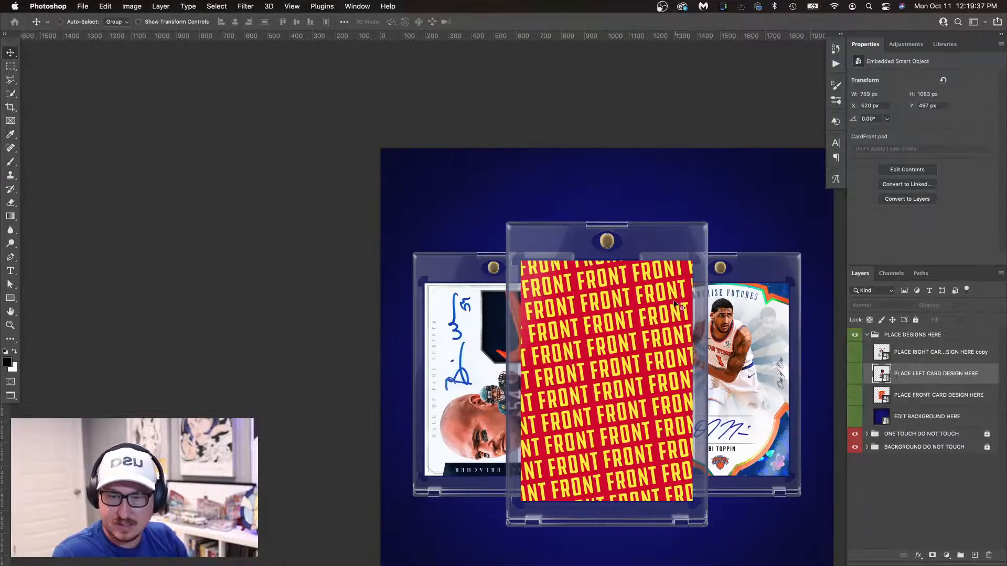
Place AdamsDesign.jpg in the front card design smart object and return to the updated upright three-case mockup.
{"action": "left_click_drag", "start_coordinate": [531, 319], "coordinate": [409, 230]}
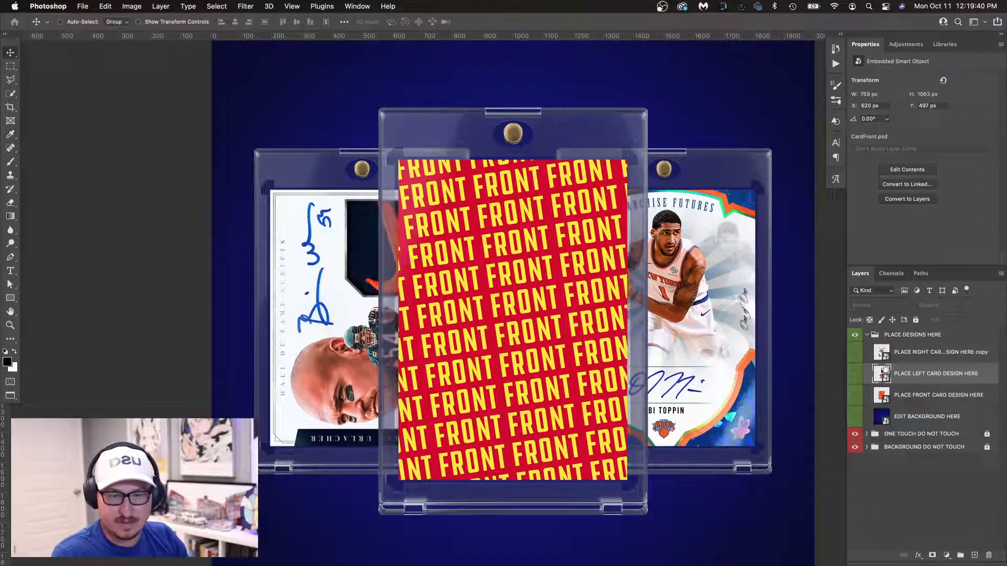
{"action": "double_click", "coordinate": [882, 396]}
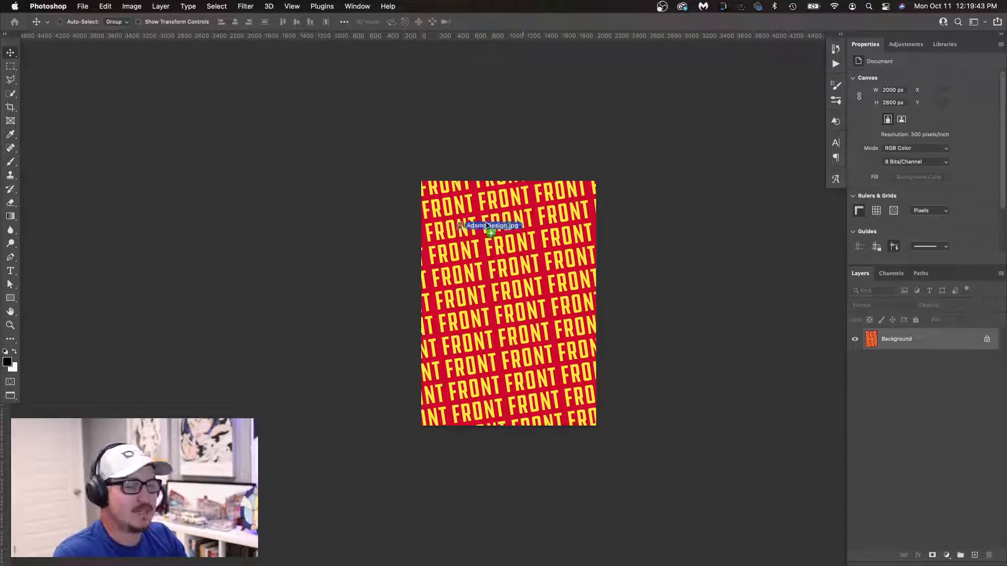
{"action": "left_click_drag", "start_coordinate": [491, 228], "coordinate": [517, 242]}
{"action": "key", "text": "Return"}
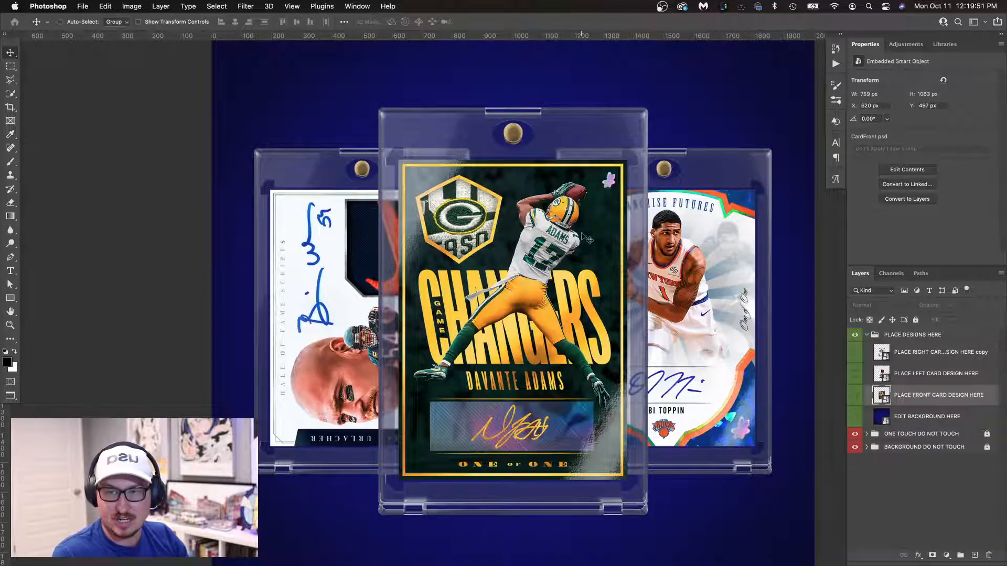
{"action": "scroll", "coordinate": [570, 282], "scroll_direction": "down", "scroll_amount": 3}
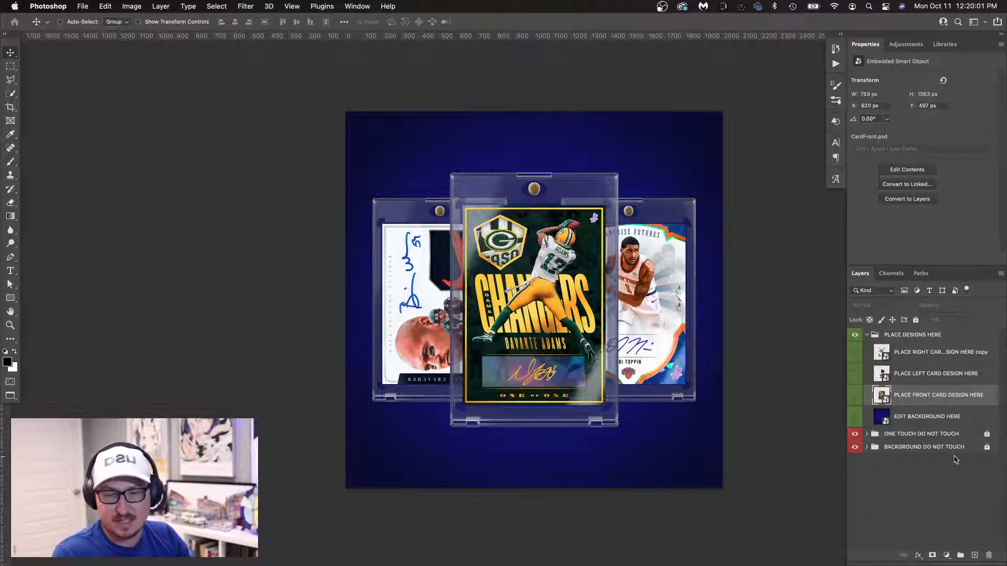
Copy the ONE TOUCH DO NOT TOUCH group and create a new white document of 3555 x 2000 px at 72 ppi.
{"action": "left_click", "coordinate": [934, 440]}
{"action": "key", "text": "super+z"}
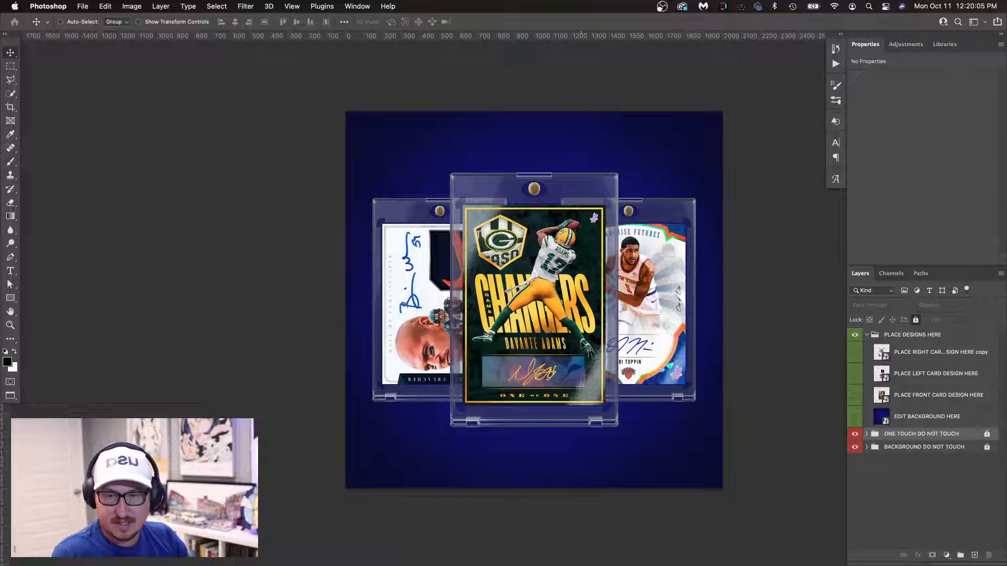
{"action": "key", "text": "super+n"}
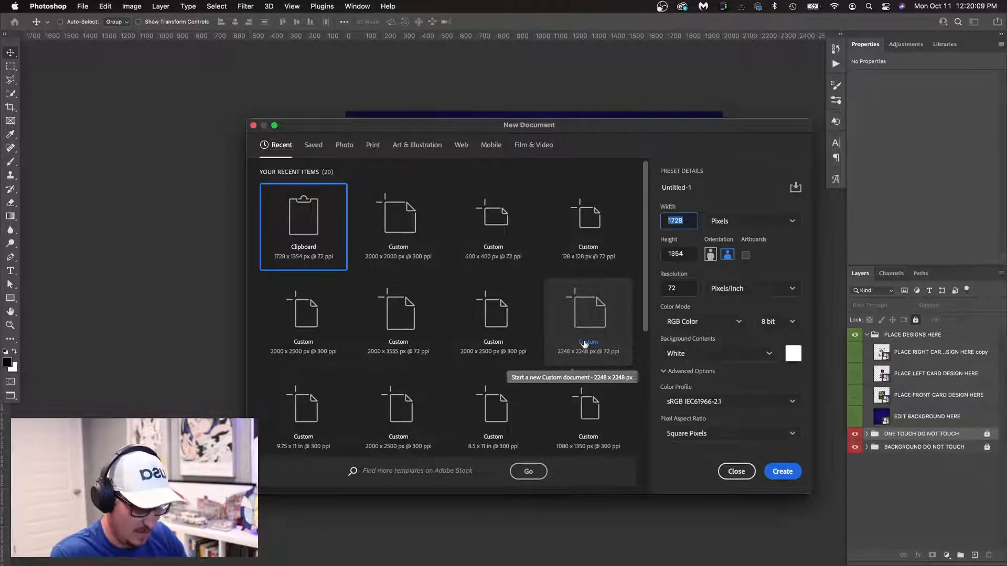
{"action": "type", "text": "3555"}
{"action": "key", "text": "Tab"}
{"action": "key", "text": "Tab"}
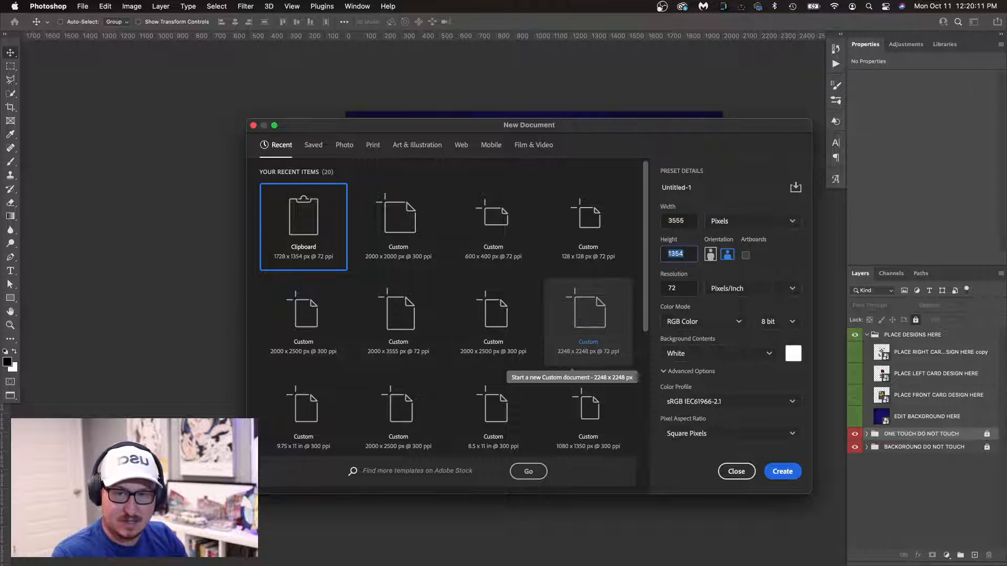
{"action": "type", "text": "2000"}
{"action": "key", "text": "Return"}
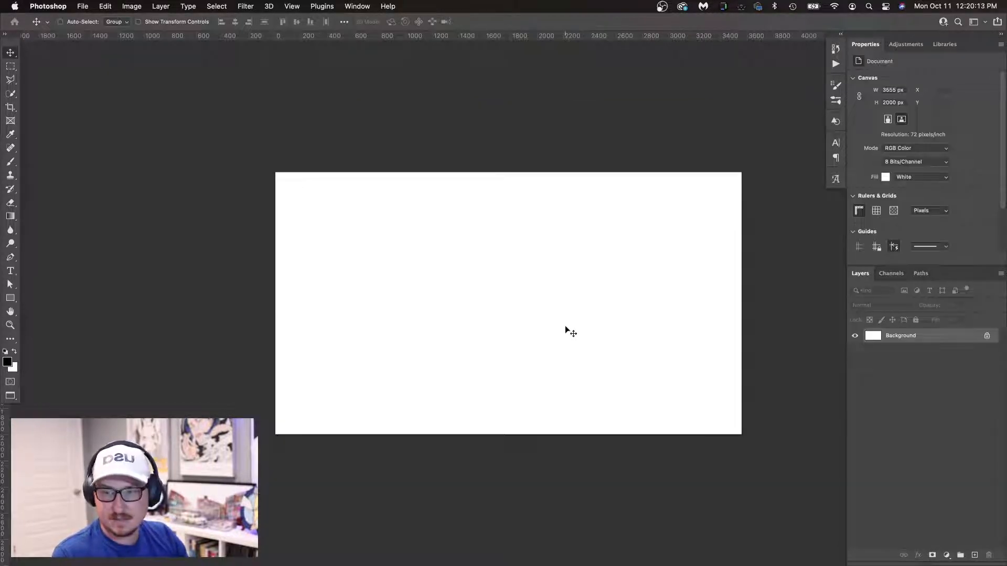
Paste the ONE TOUCH DO NOT TOUCH group into the new document, unlock it, and scale it to 121.79%.
{"action": "key", "text": "super+v"}
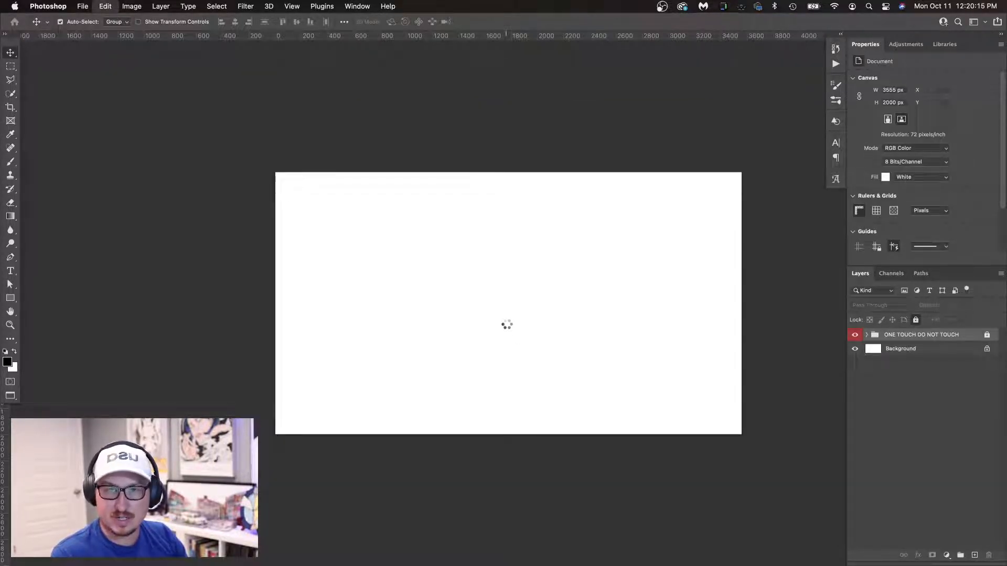
{"action": "left_click", "coordinate": [916, 320]}
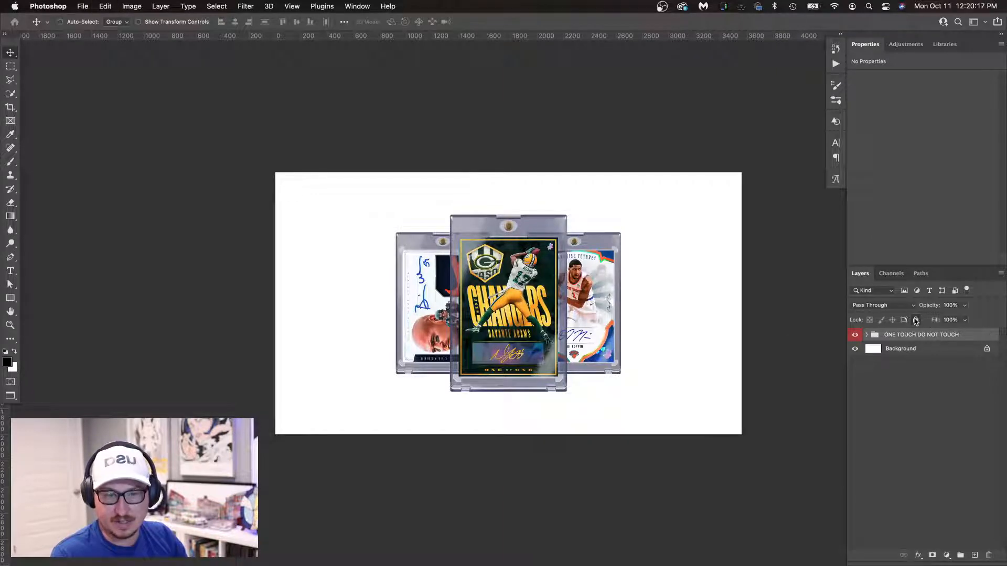
{"action": "key", "text": "super+t"}
{"action": "left_click_drag", "start_coordinate": [681, 437], "coordinate": [740, 465]}
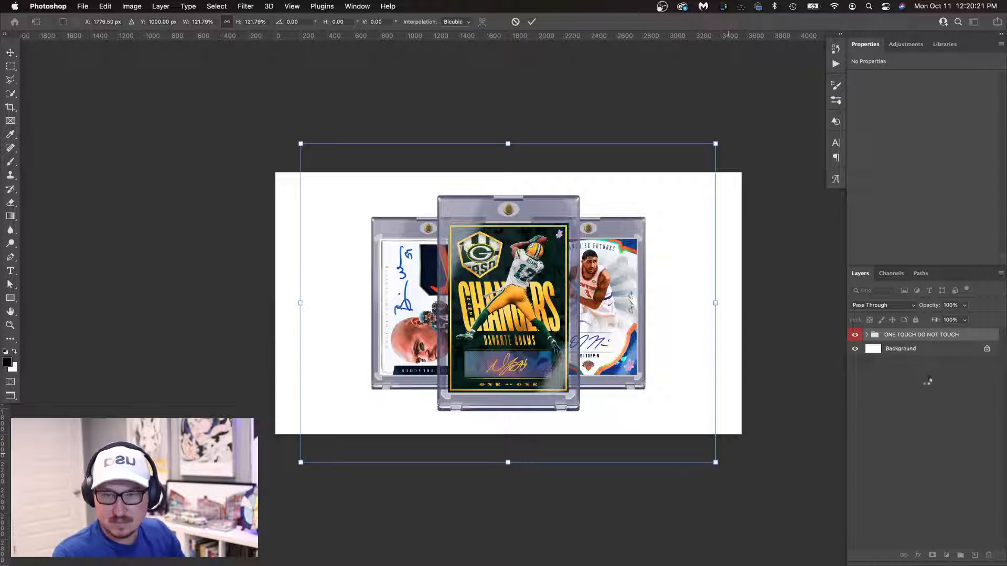
{"action": "key", "text": "Return"}
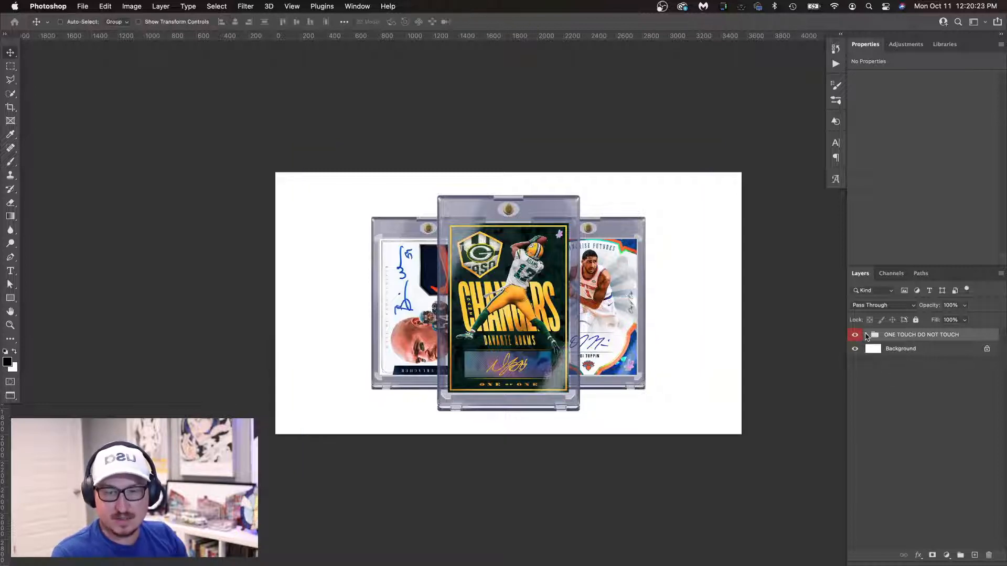
Fill the Background copy smart object inside the Second Right group with white, save it, and return to the wide document.
{"action": "left_click", "coordinate": [866, 336]}
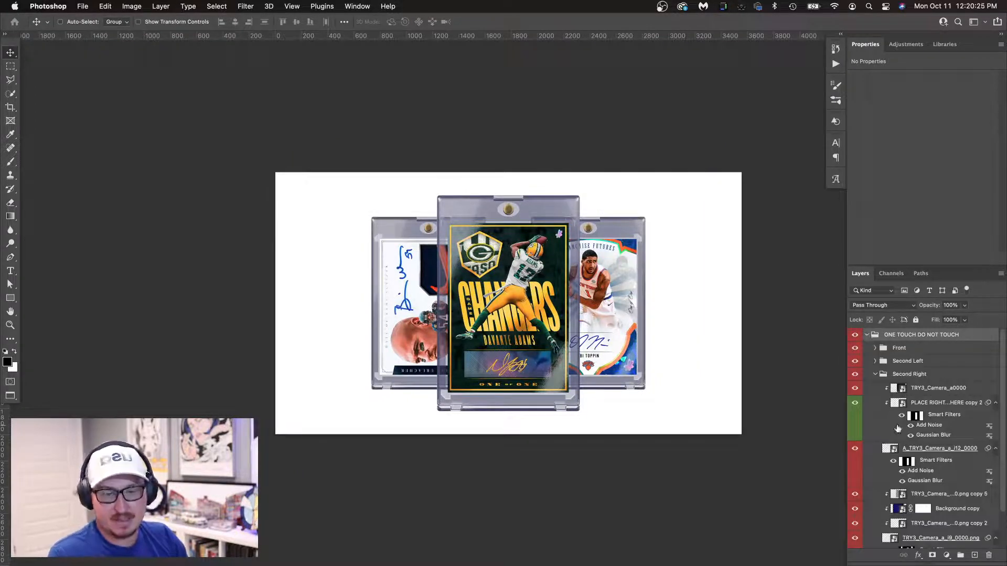
{"action": "scroll", "coordinate": [898, 430], "scroll_direction": "down", "scroll_amount": 2}
{"action": "double_click", "coordinate": [897, 474]}
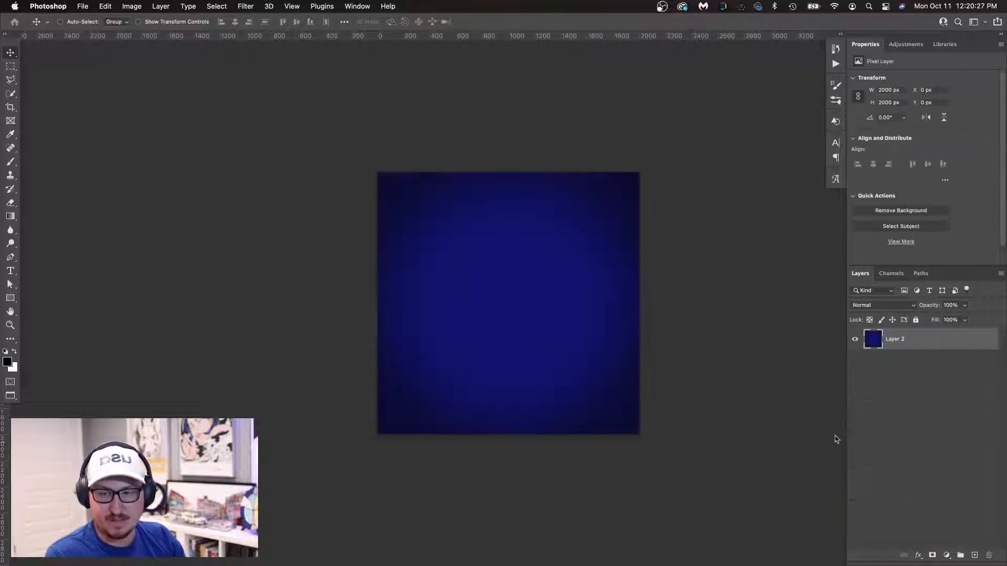
{"action": "key", "text": "g"}
{"action": "key", "text": "x"}
{"action": "key", "text": "alt+BackSpace"}
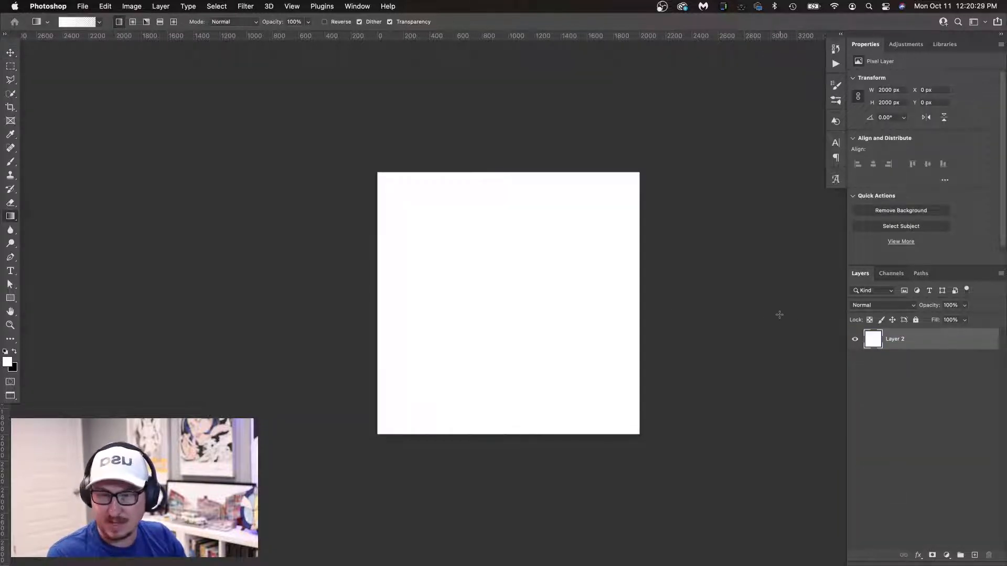
{"action": "key", "text": "v"}
{"action": "key", "text": "super+s"}
{"action": "key", "text": "super+w"}
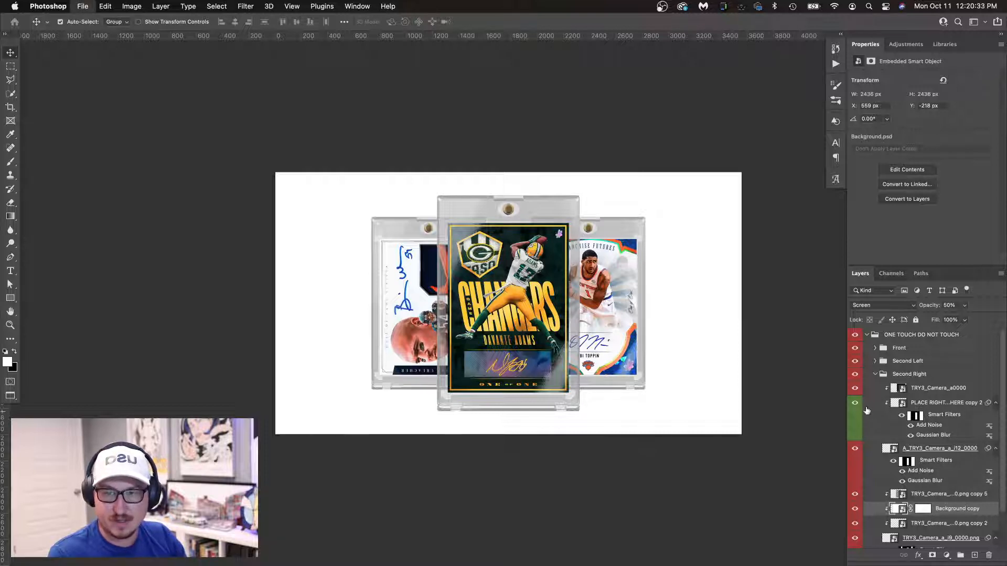
Undo and restore the white background update to compare the tint of the transparent cases.
{"action": "key", "text": "super+s"}
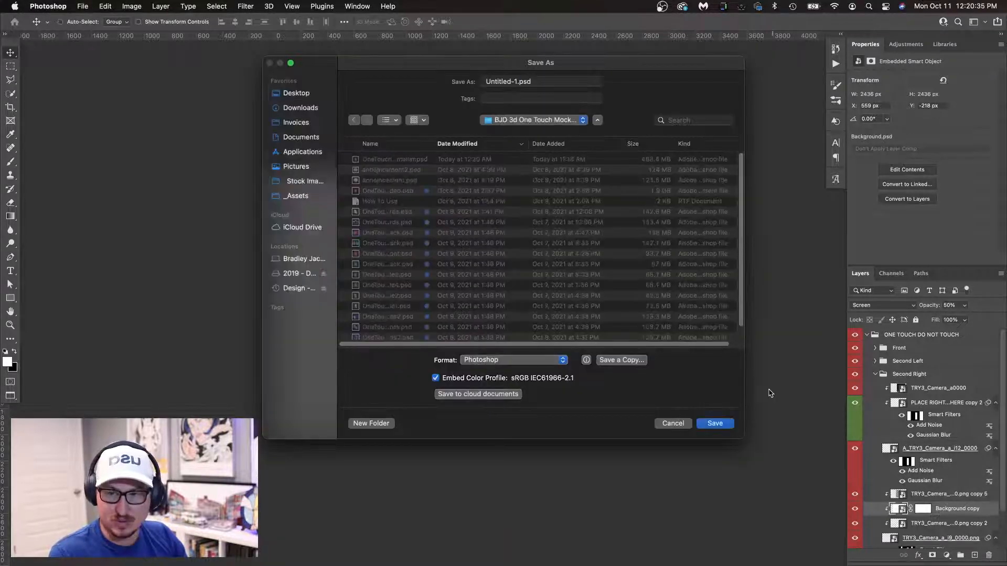
{"action": "key", "text": "Escape"}
{"action": "key", "text": "super+z"}
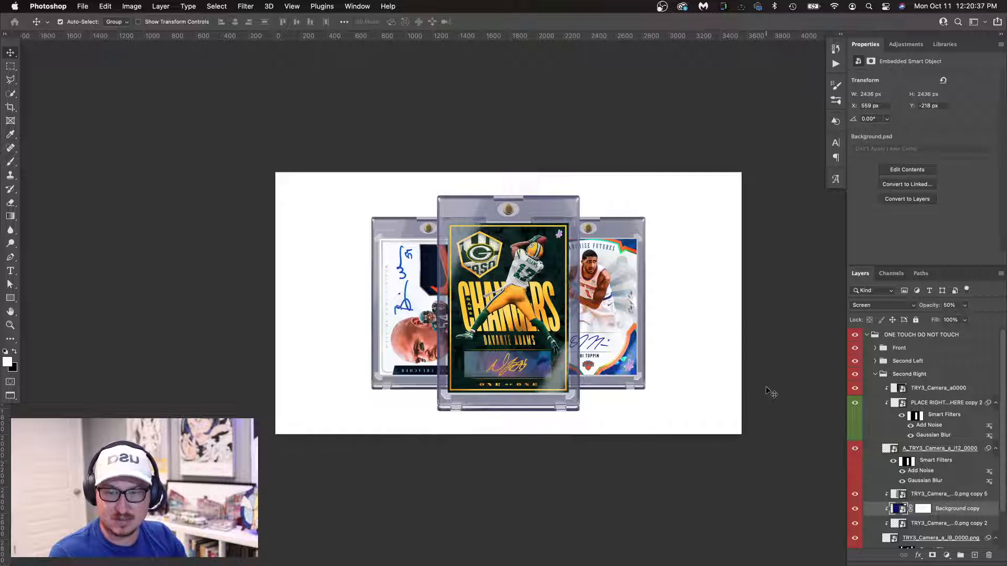
{"action": "key", "text": "super+shift+z"}
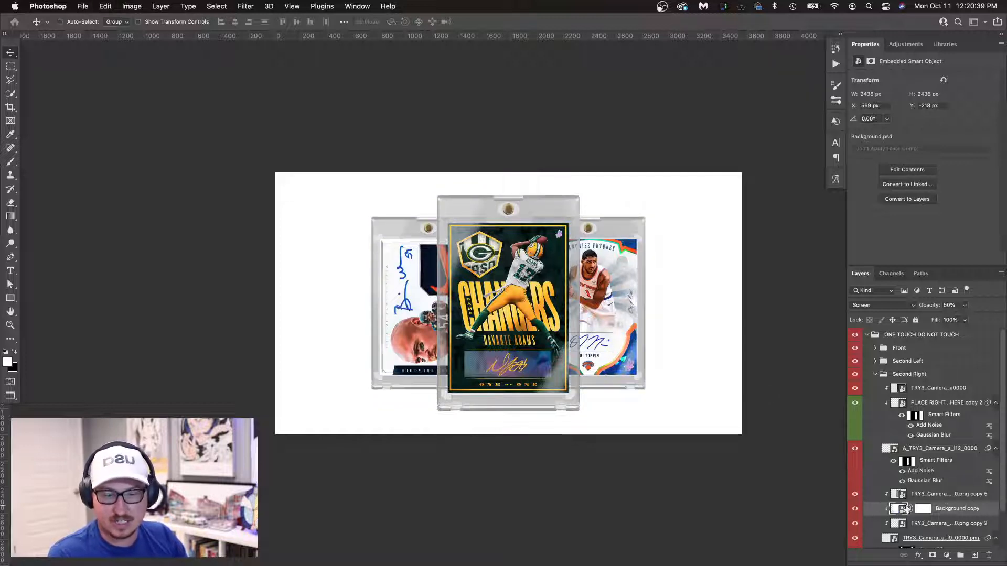
Collapse the layer groups and test-move the ONE TOUCH DO NOT TOUCH group on the white background, keeping it centred horizontally.
{"action": "left_click", "coordinate": [874, 376]}
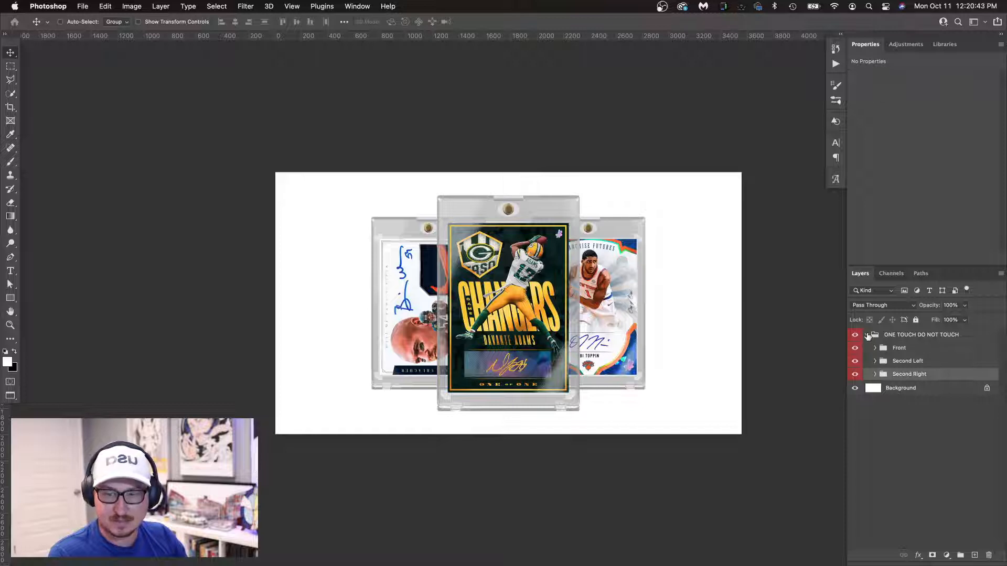
{"action": "left_click", "coordinate": [868, 336]}
{"action": "mouse_move", "coordinate": [623, 347]}
{"action": "left_mouse_down"}
{"action": "mouse_move", "coordinate": [517, 352]}
{"action": "mouse_move", "coordinate": [664, 315]}
{"action": "mouse_move", "coordinate": [643, 347]}
{"action": "left_mouse_up"}
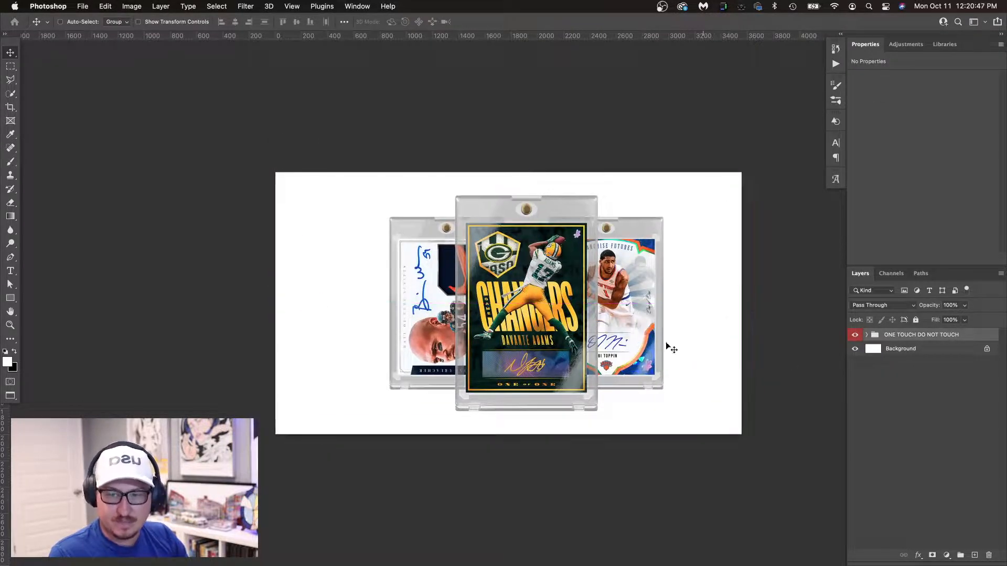
{"action": "key", "text": "super+z"}
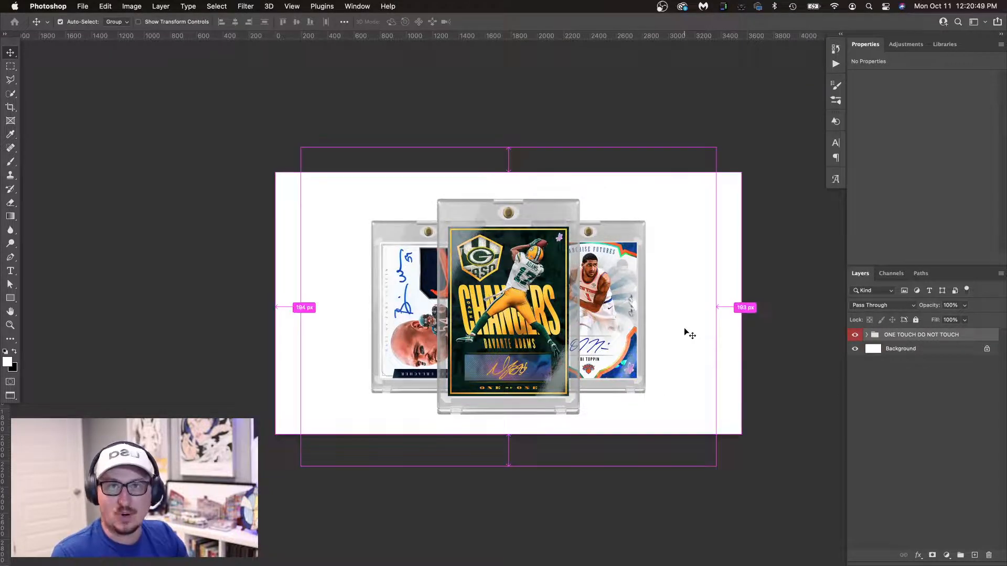
Leave the wide document open and review the tilted three-case mockup and the two-case mockup.
{"action": "key", "text": "super+w"}
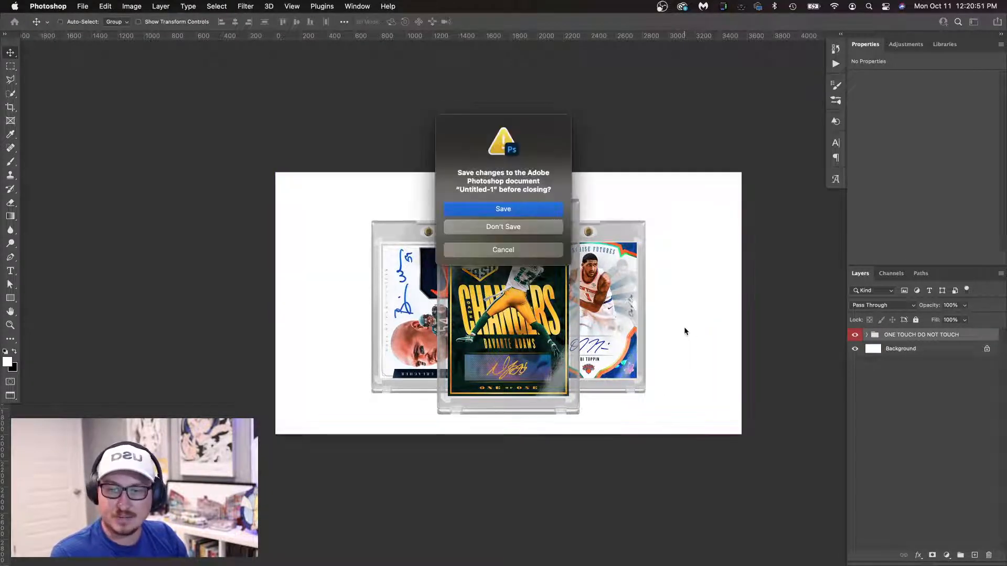
{"action": "key", "text": "Escape"}
{"action": "key", "text": "super+grave"}
{"action": "key", "text": "super+grave"}
{"action": "key", "text": "super+grave"}
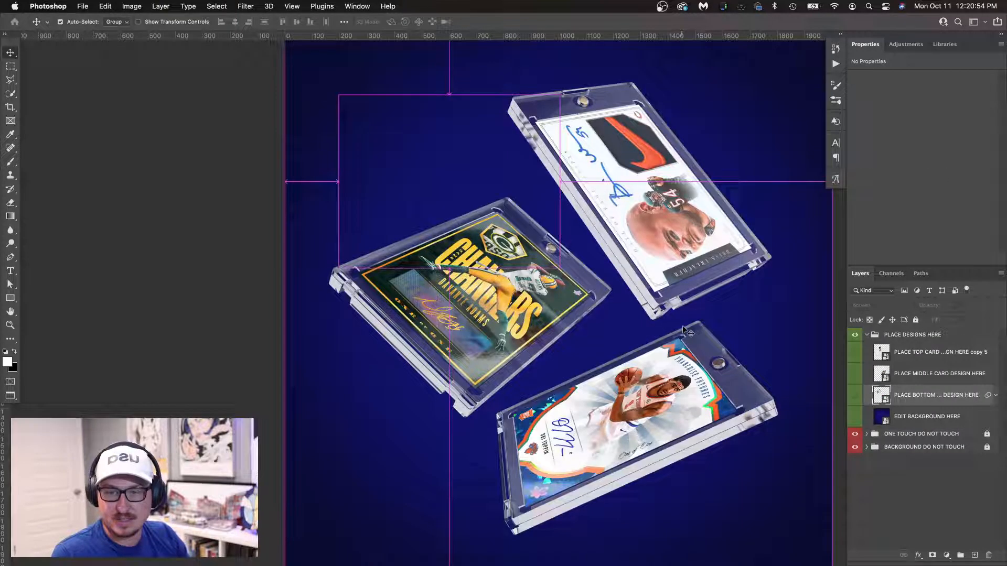
{"action": "left_click_drag", "start_coordinate": [685, 329], "coordinate": [619, 322]}
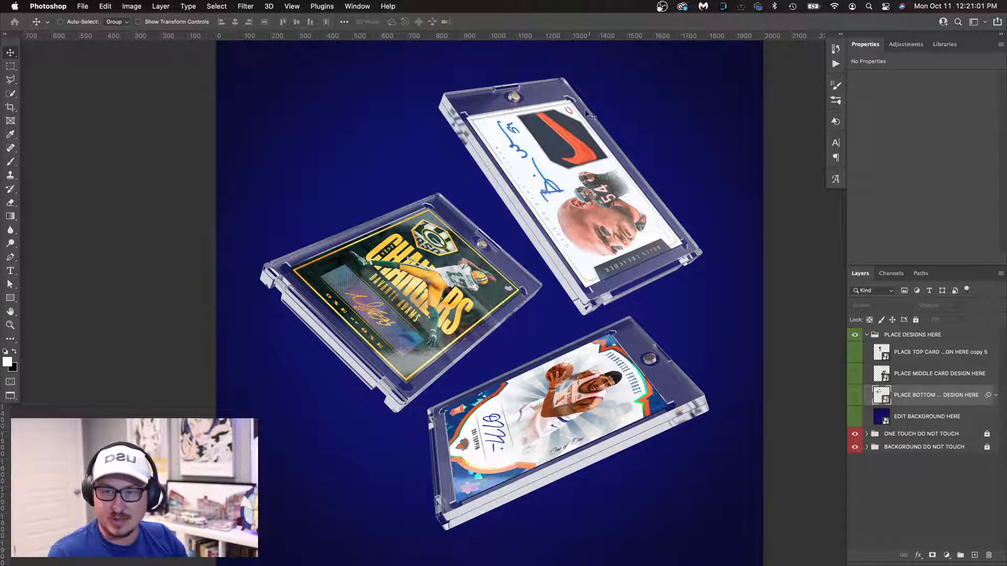
{"action": "key", "text": "super+grave"}
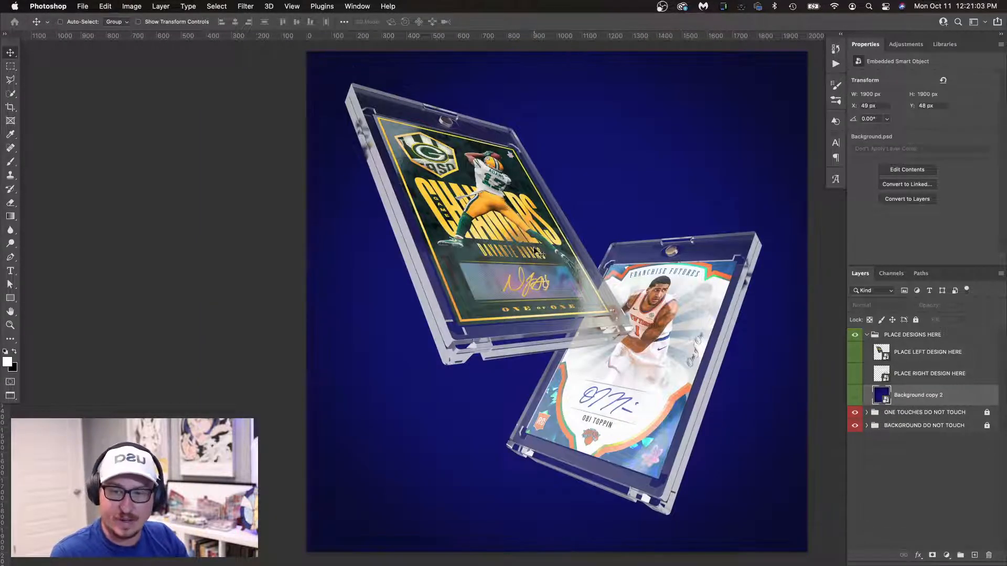